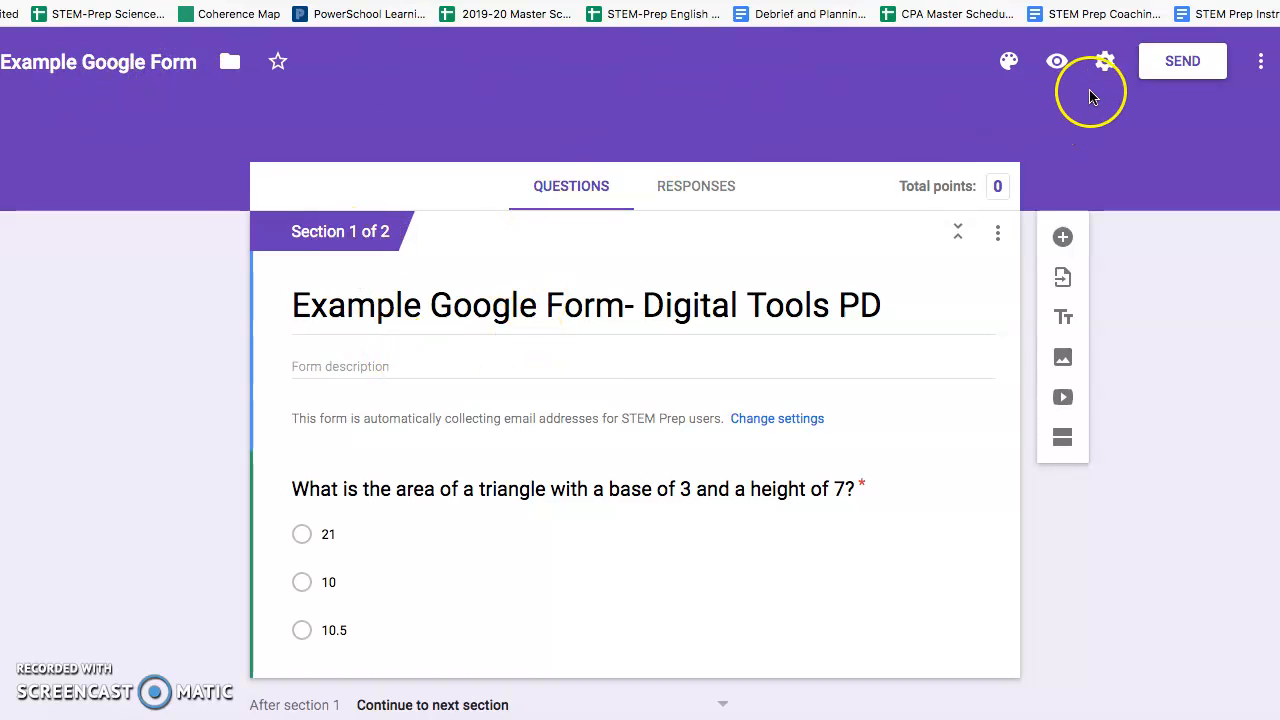
# Turn on locked mode for Chromebooks in the form's quiz settings and save the settings
pyautogui.click(1104, 62)
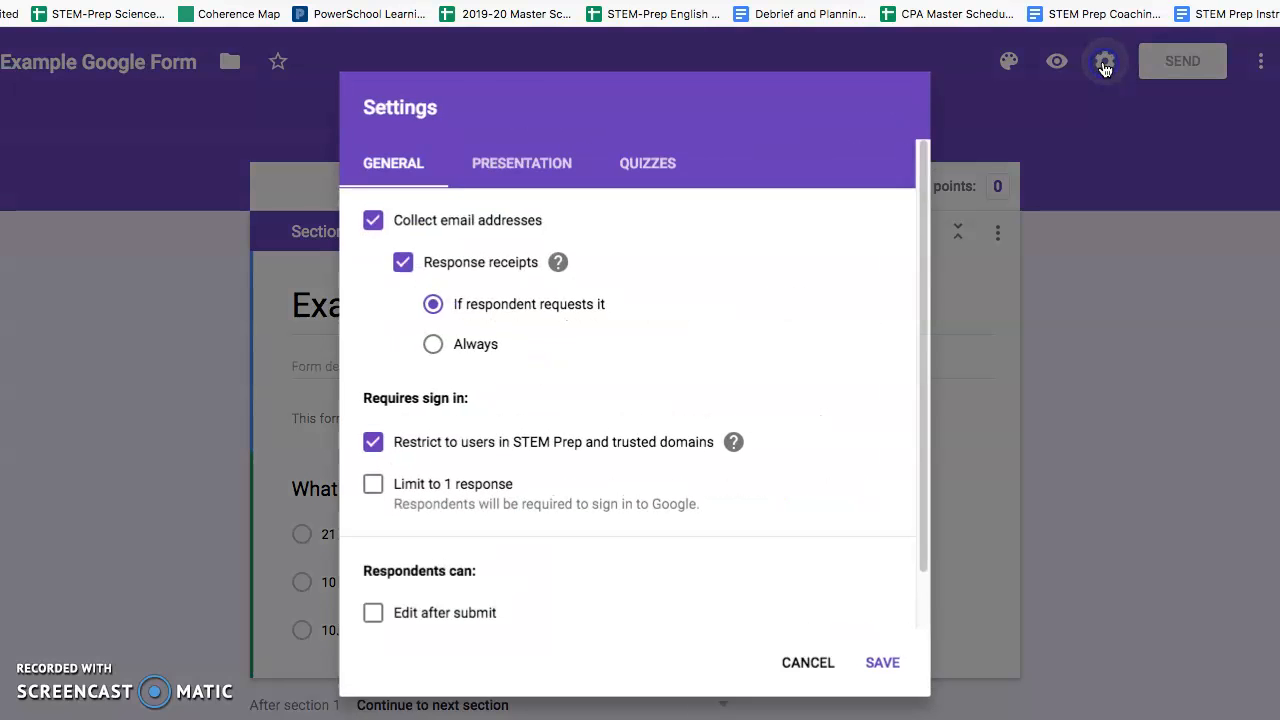
pyautogui.click(645, 163)
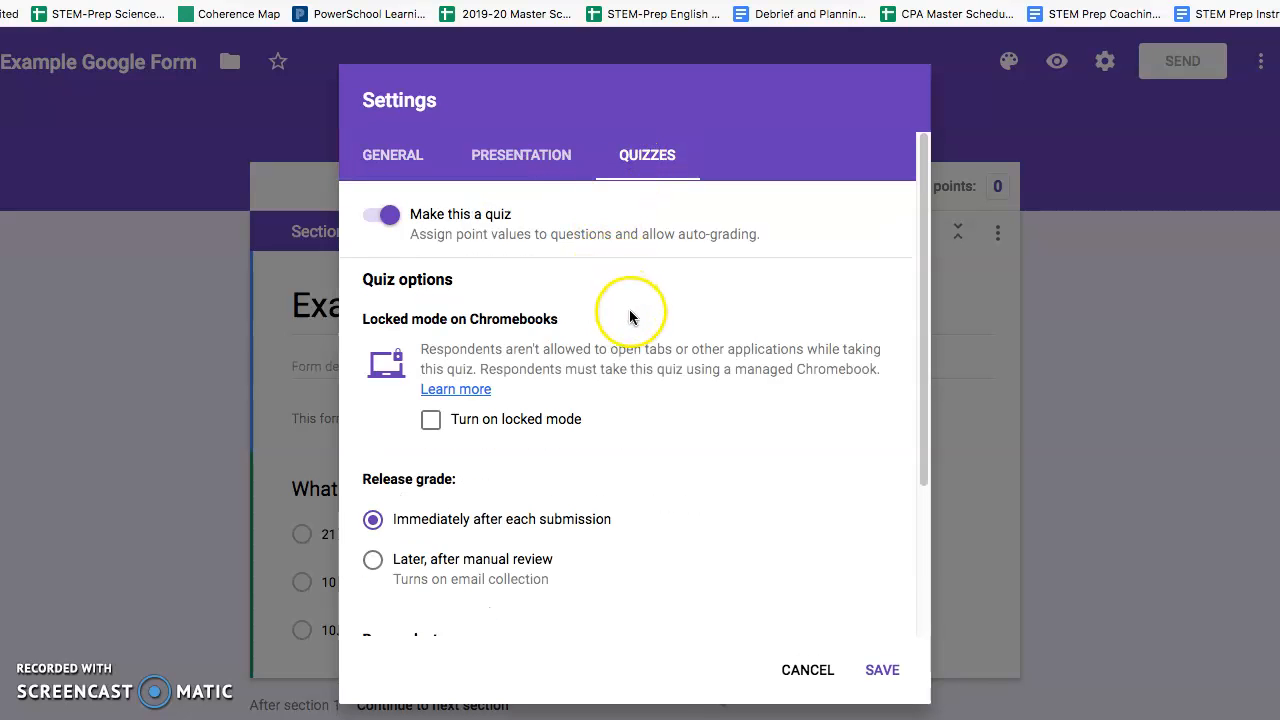
pyautogui.scroll(-2, 610, 324)
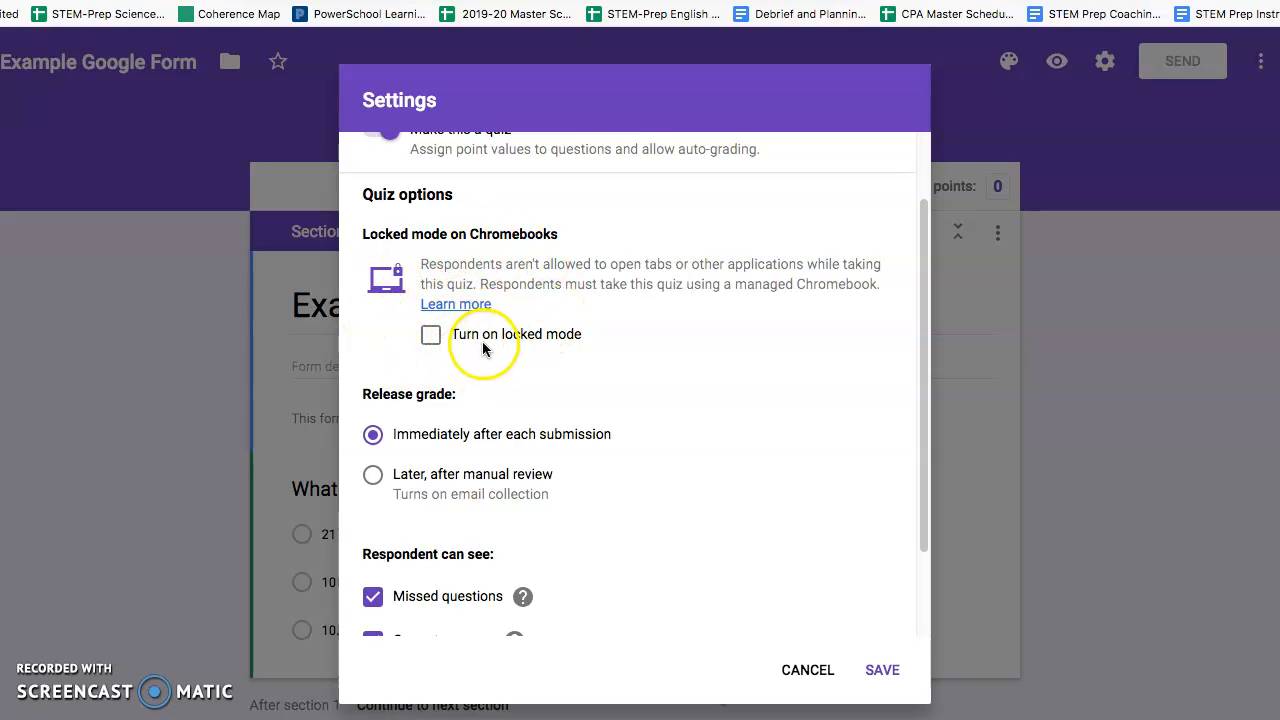
pyautogui.click(436, 338)
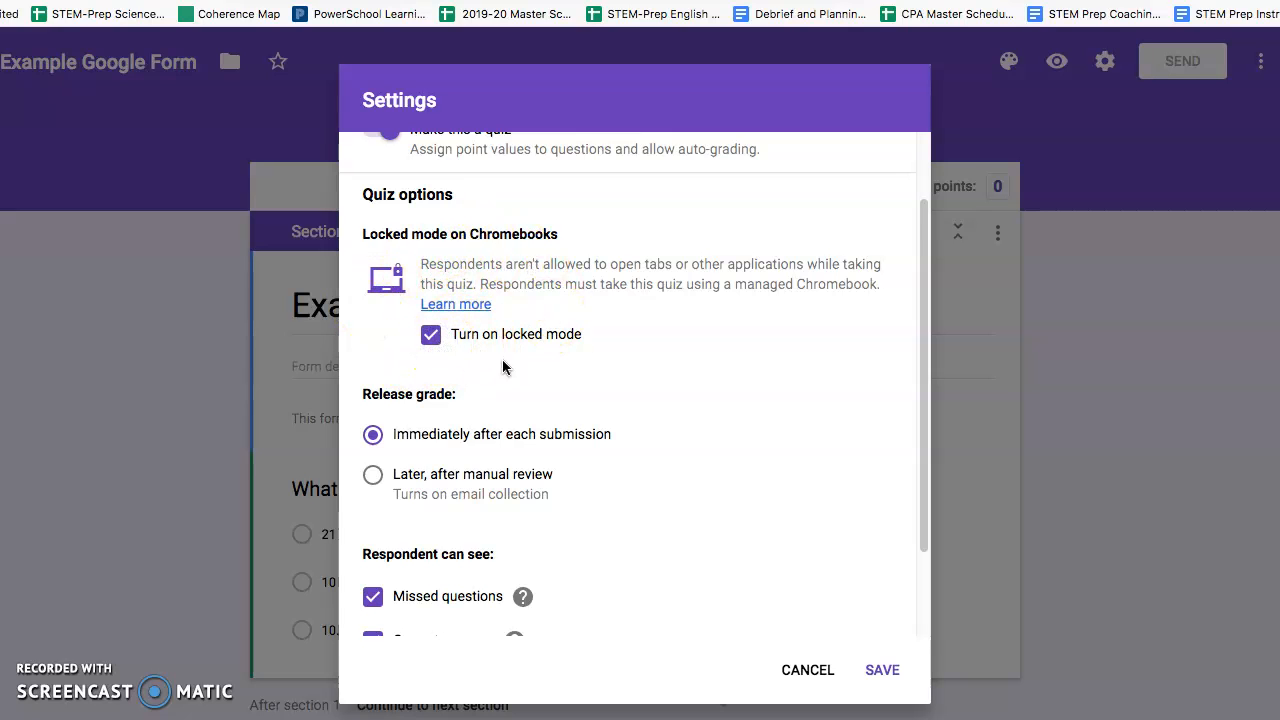
pyautogui.scroll(-2, 560, 365)
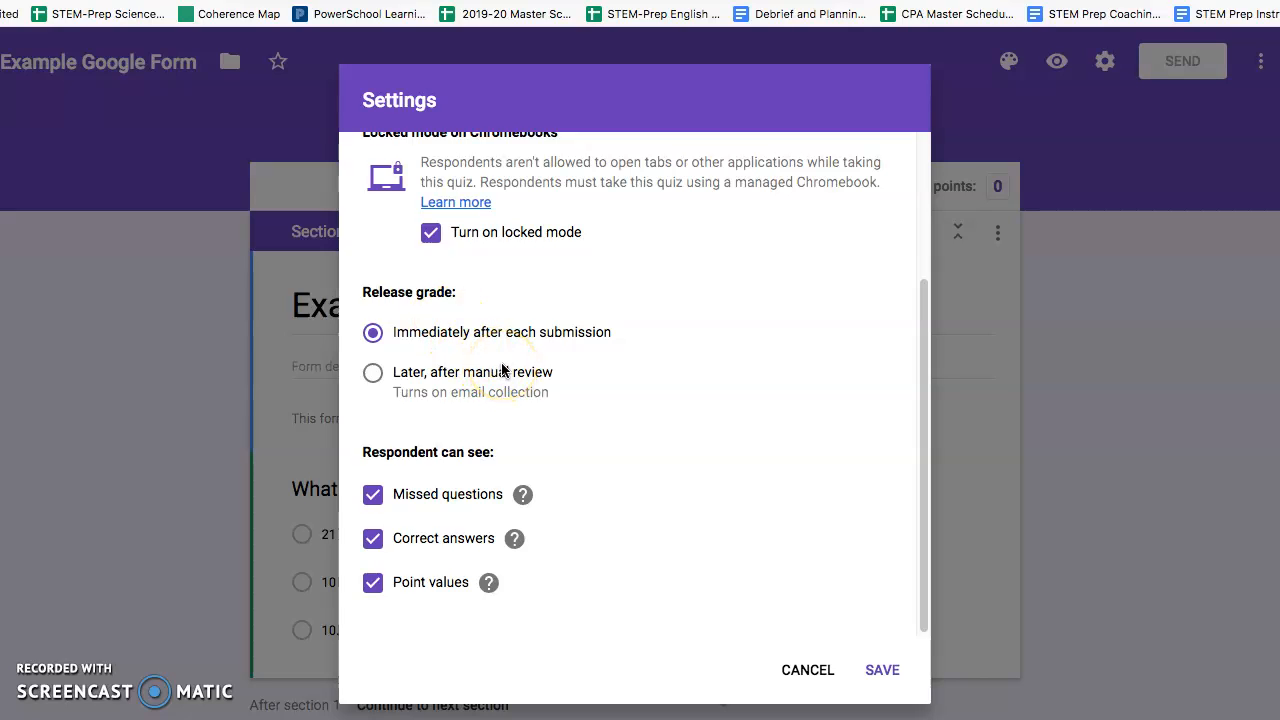
pyautogui.scroll(-1, 476, 414)
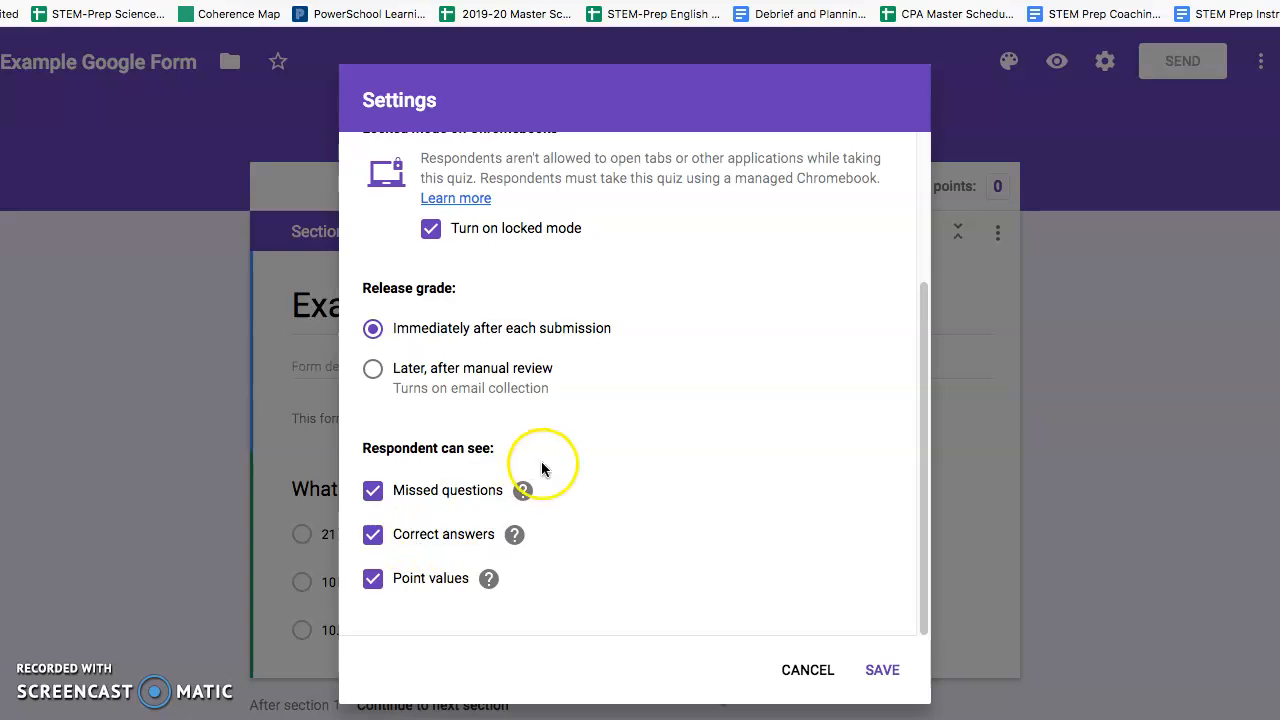
pyautogui.scroll(3, 535, 455)
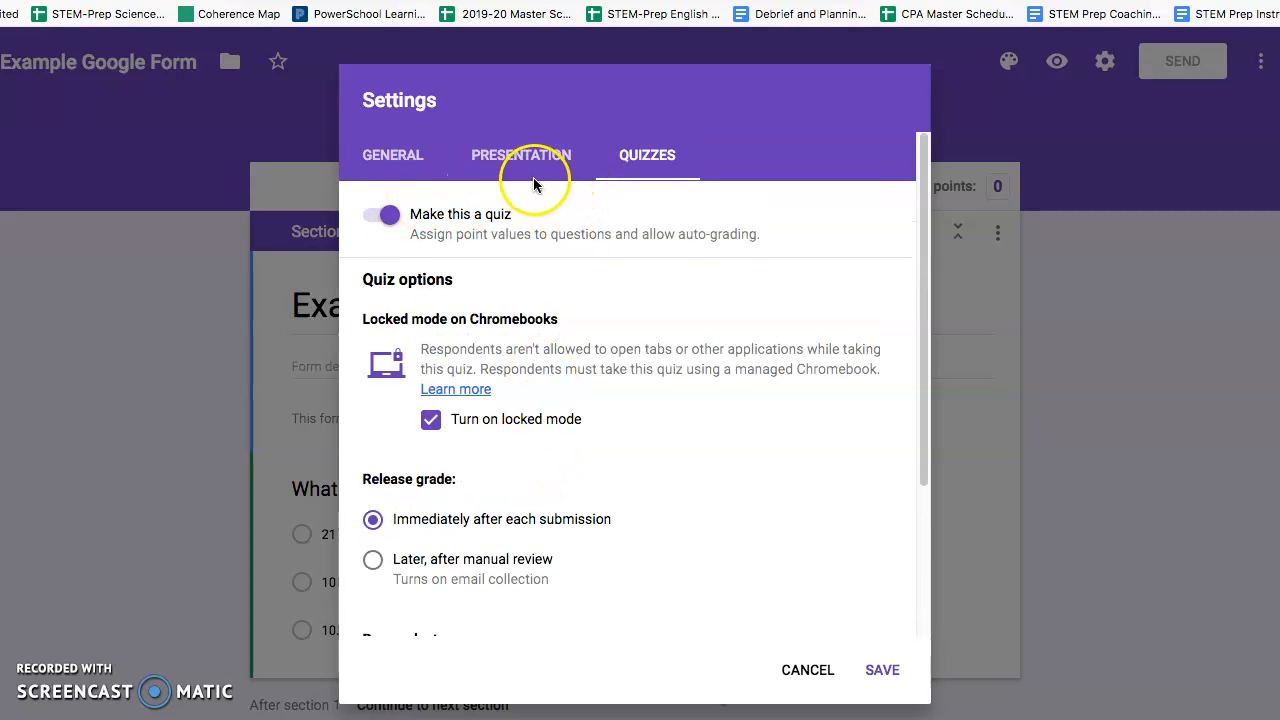
pyautogui.click(881, 671)
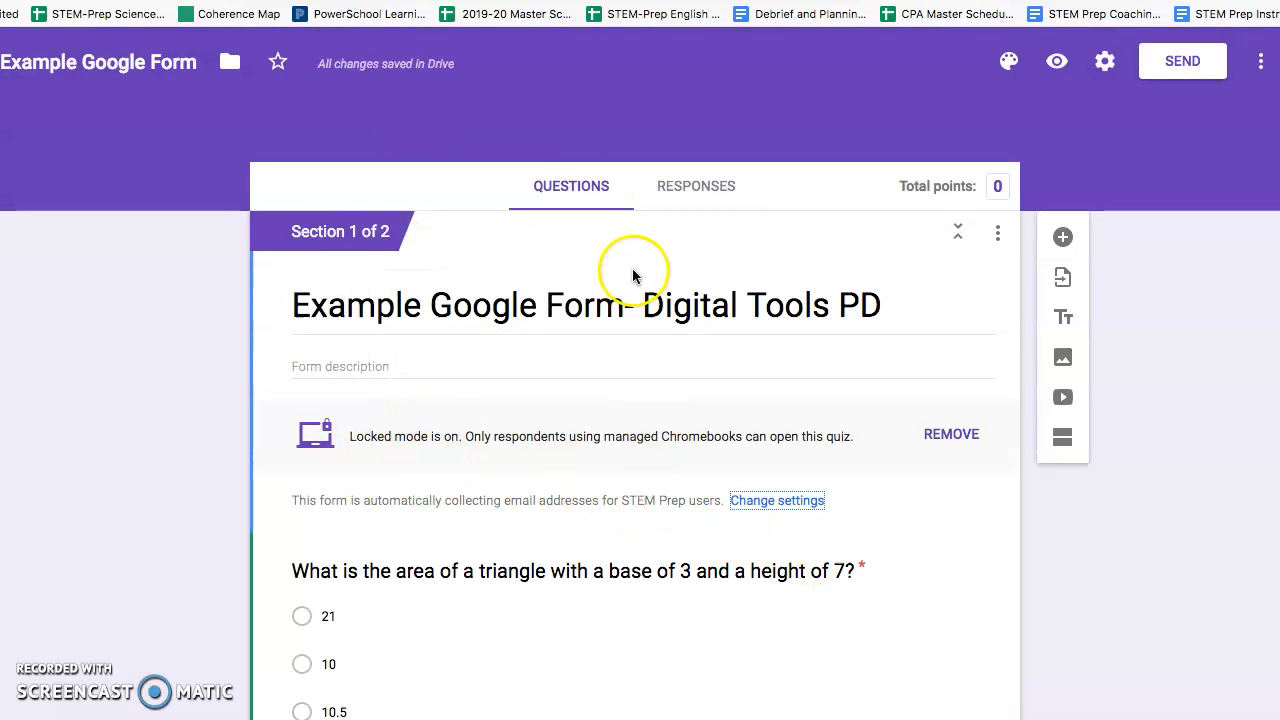
# Add a new multiple-choice question at the start of section 1 and open its answer key
pyautogui.scroll(-1, 882, 450)
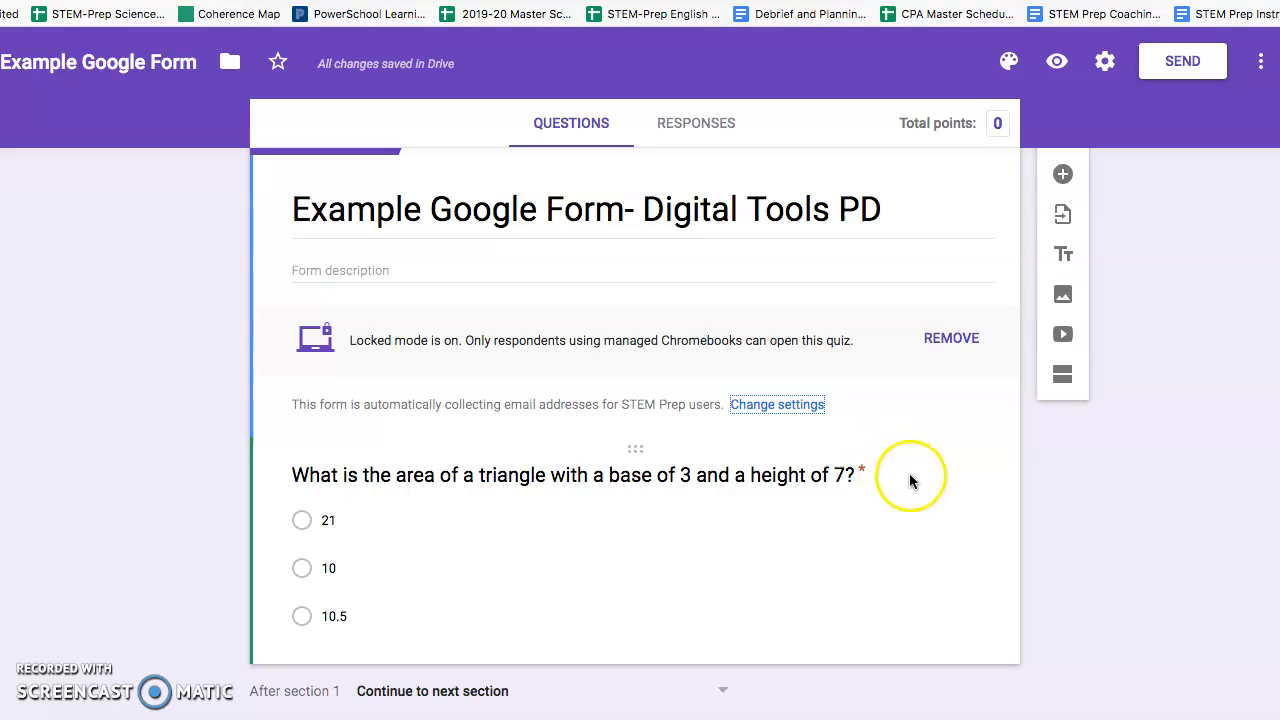
pyautogui.click(1063, 177)
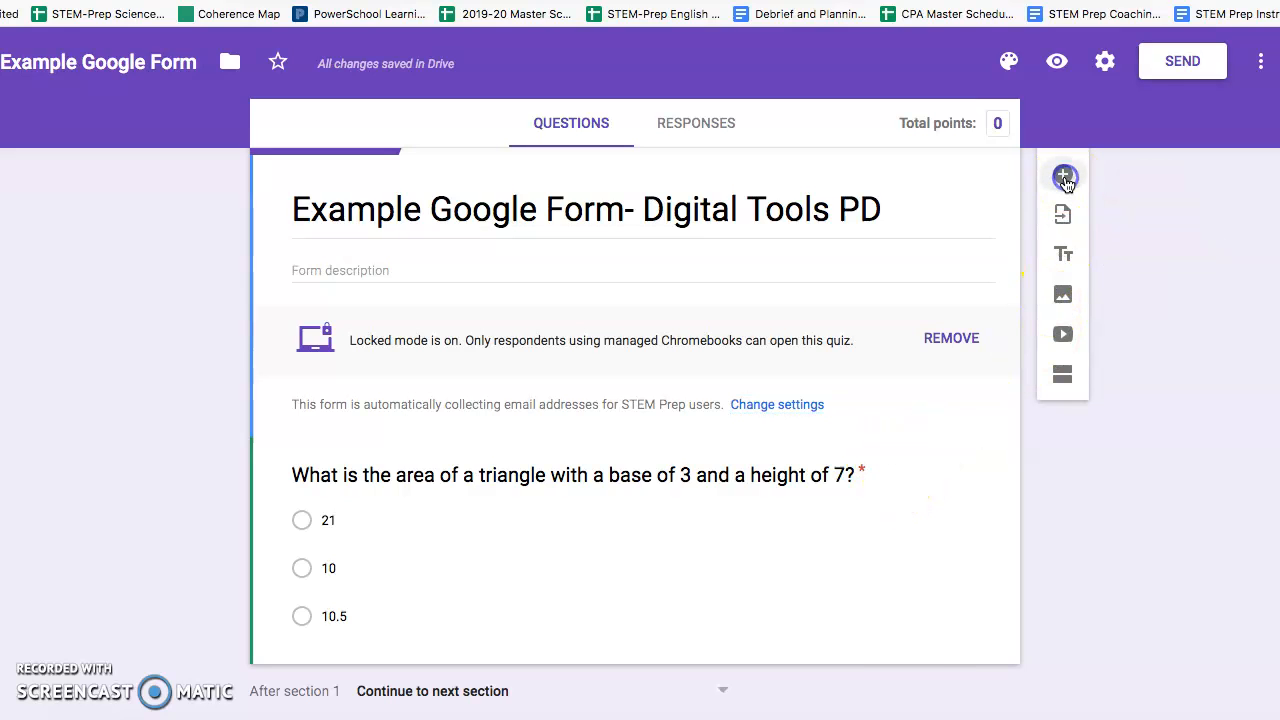
pyautogui.click(860, 488)
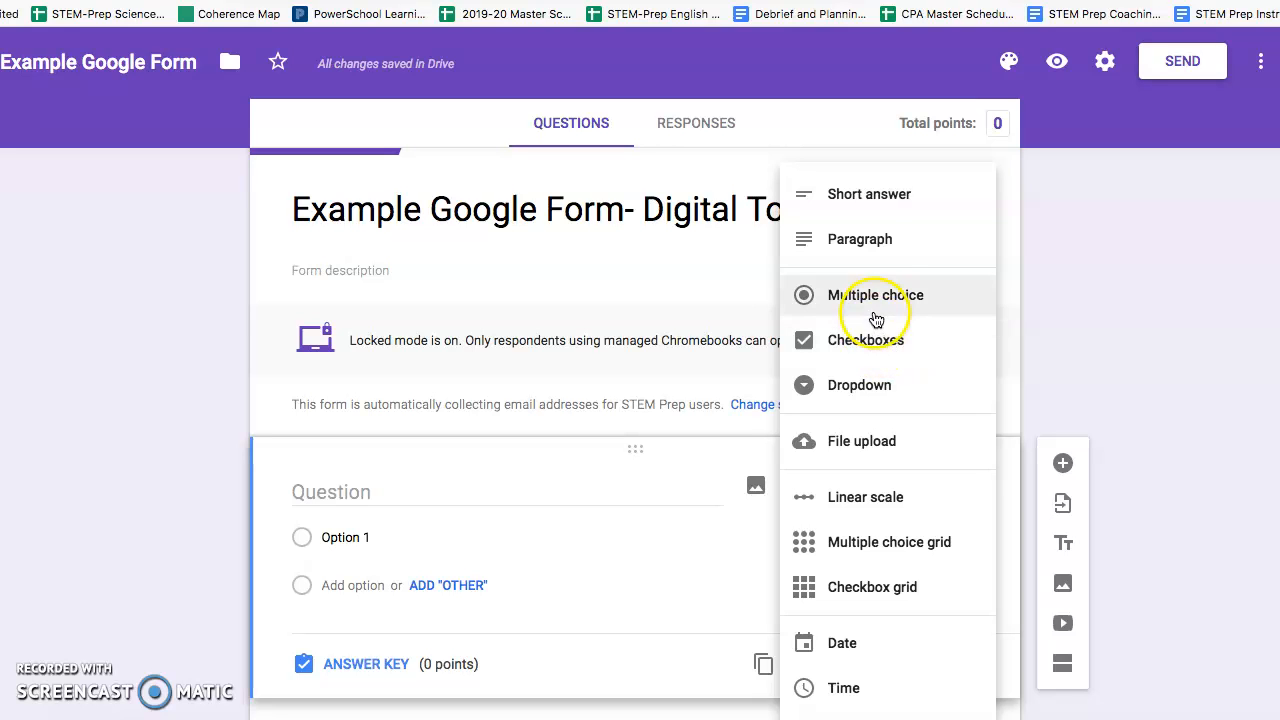
pyautogui.click(1045, 275)
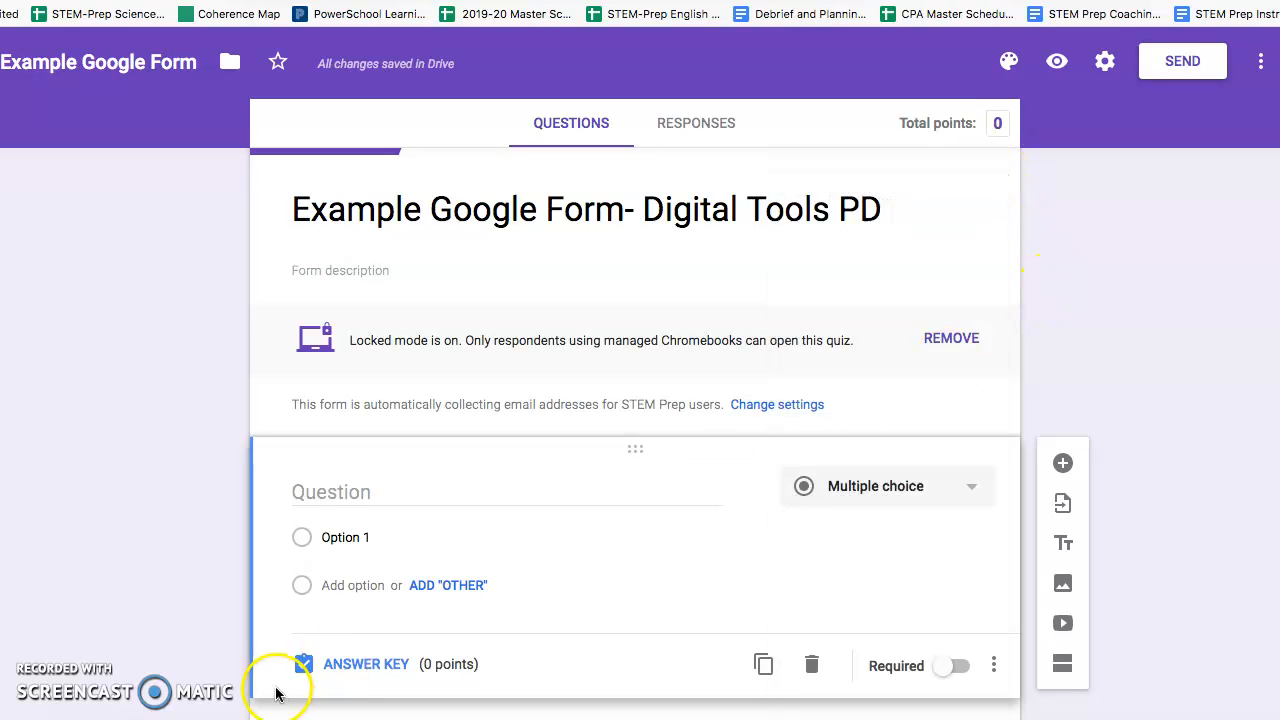
pyautogui.click(360, 664)
pyautogui.scroll(-3, 471, 651)
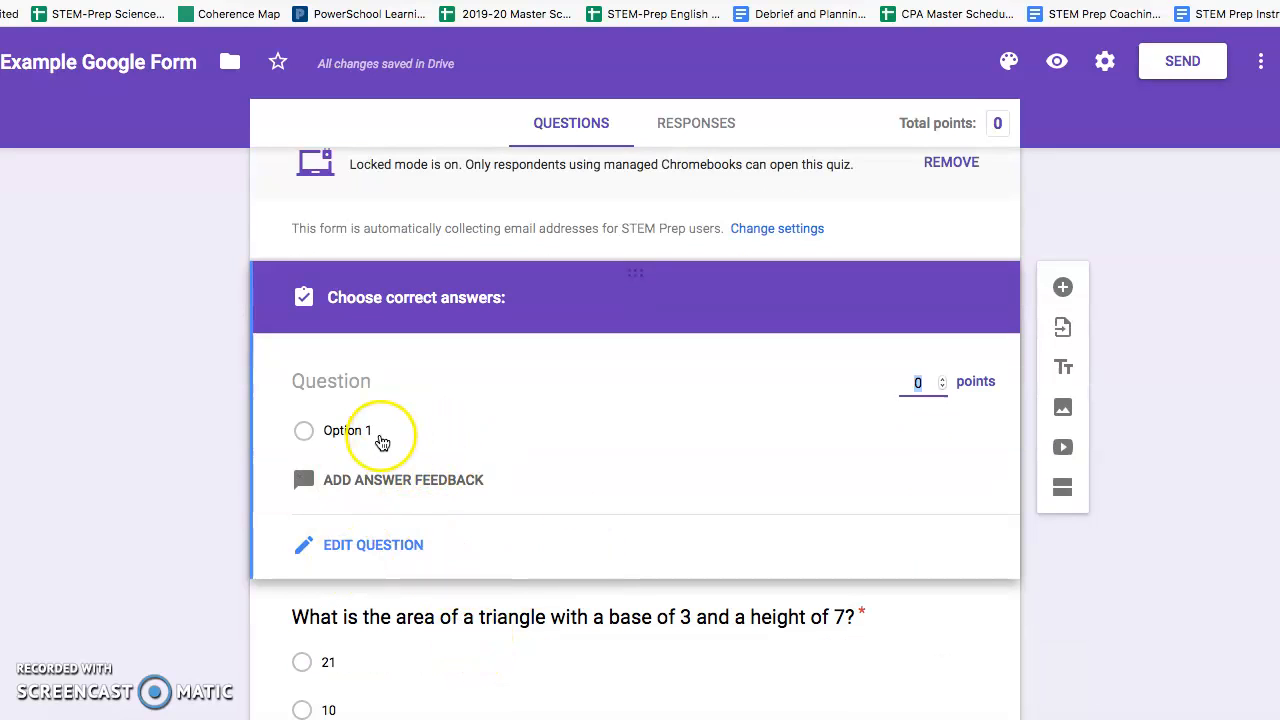
# Remove locked mode from the quiz
pyautogui.click(1141, 538)
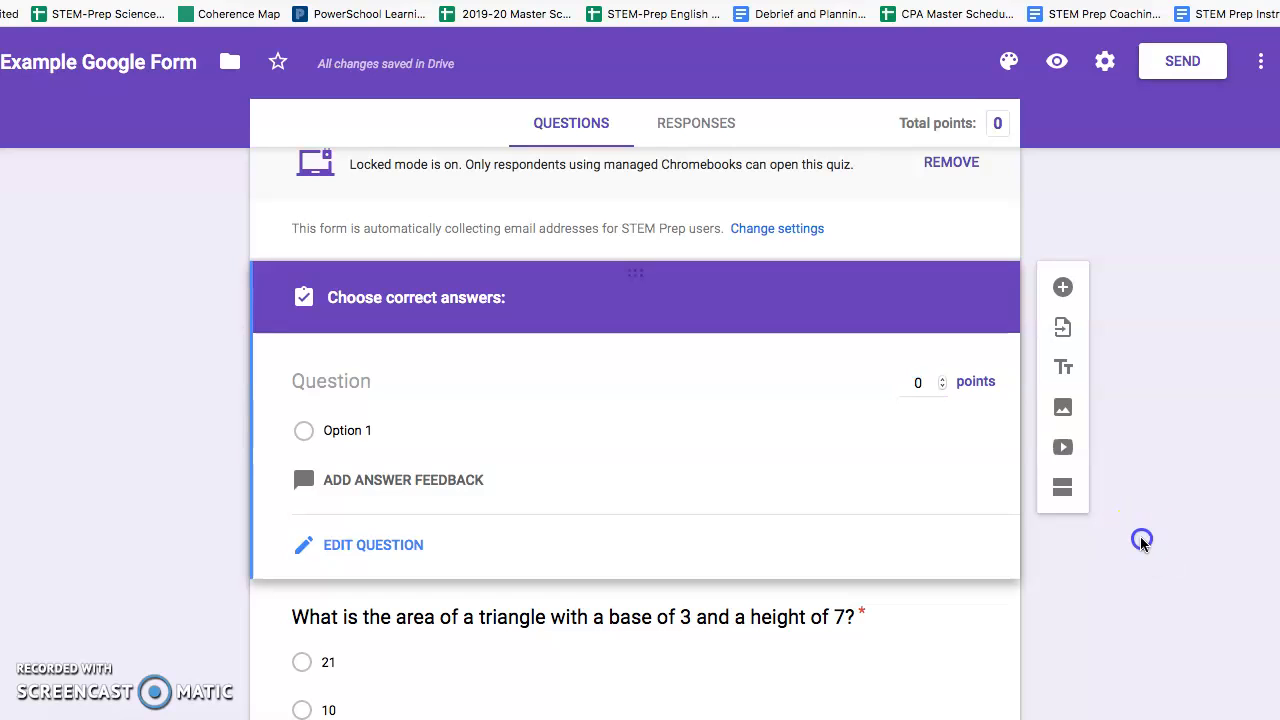
pyautogui.click(949, 163)
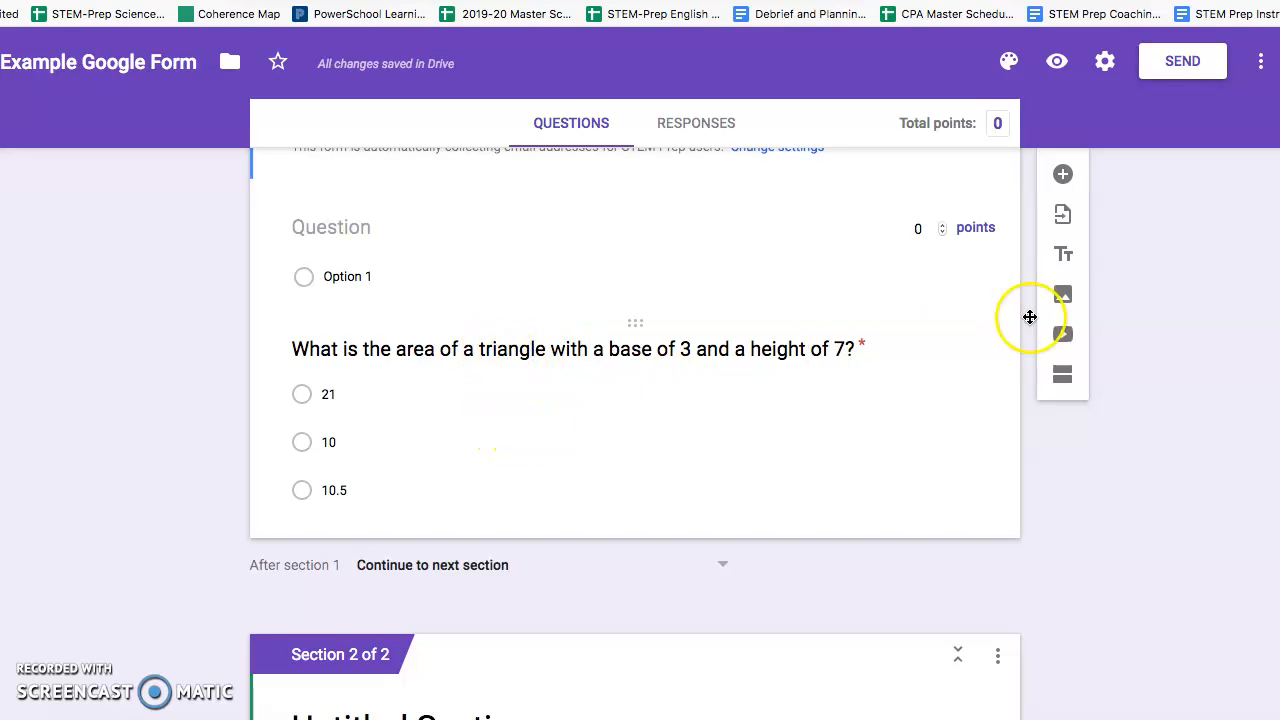
# Set the answer 21 of the triangle-area question to go to section 2 (Untitled Section)
pyautogui.click(897, 373)
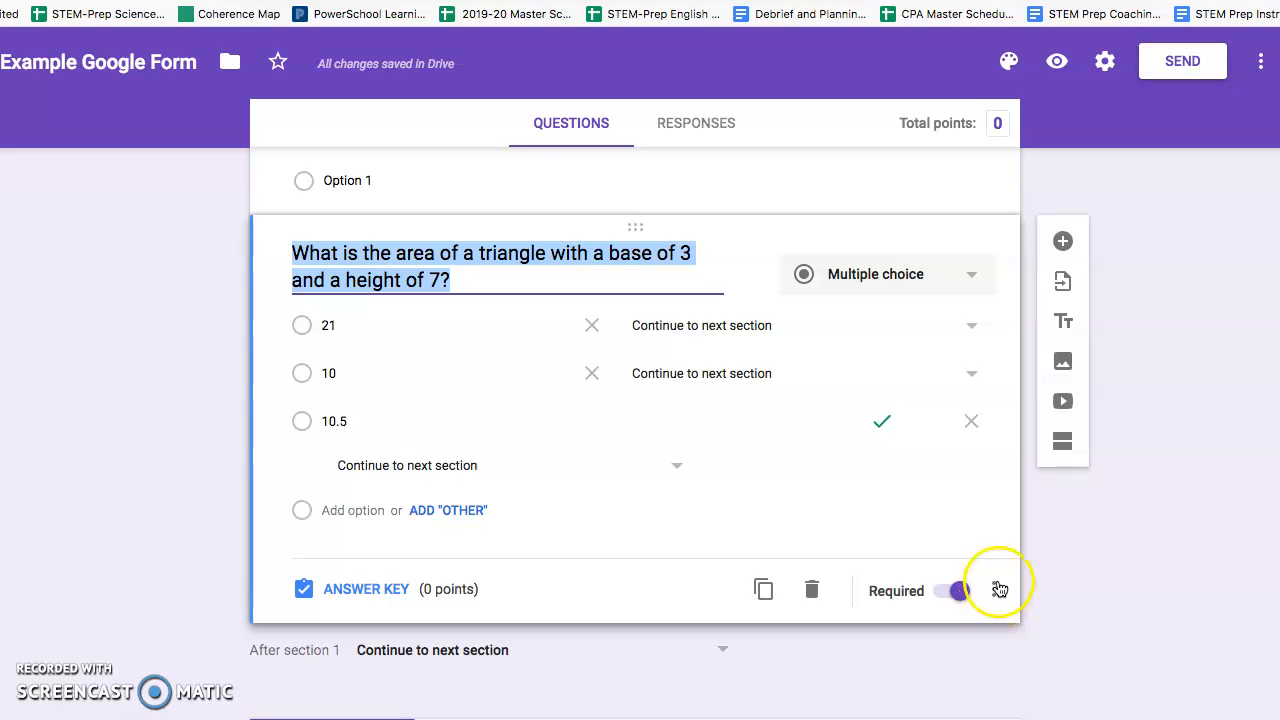
pyautogui.click(995, 595)
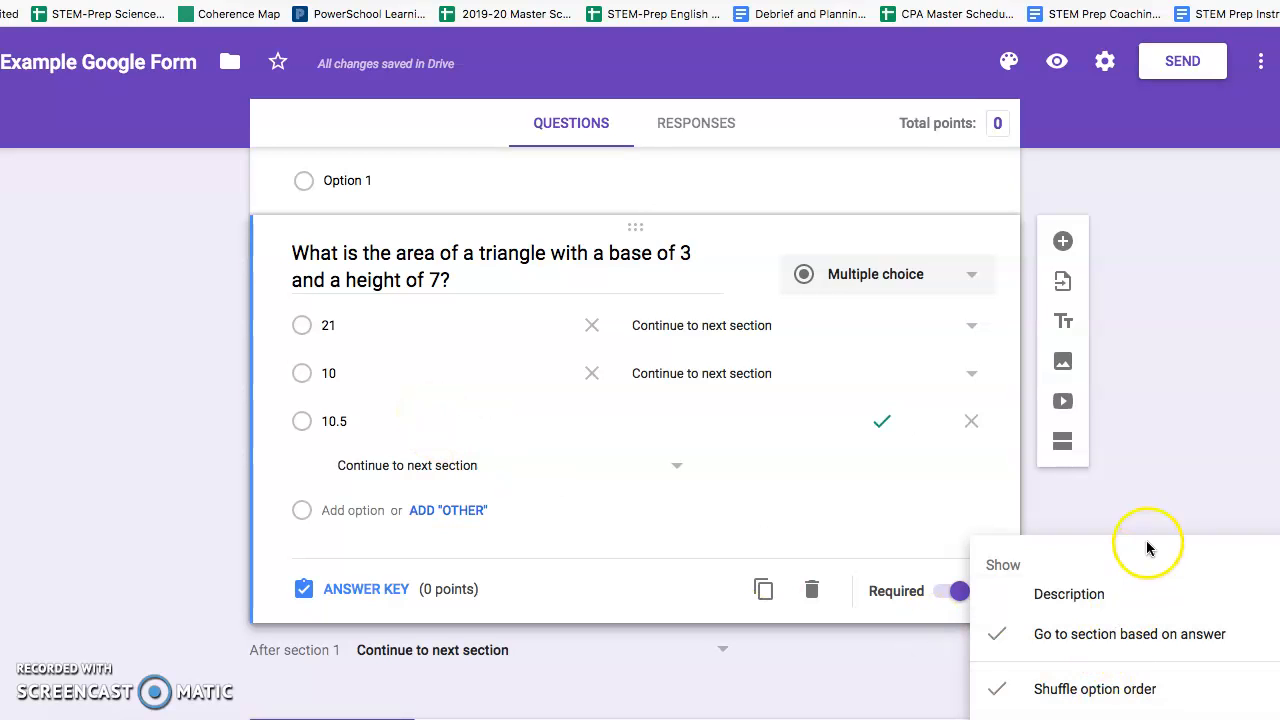
pyautogui.click(1006, 503)
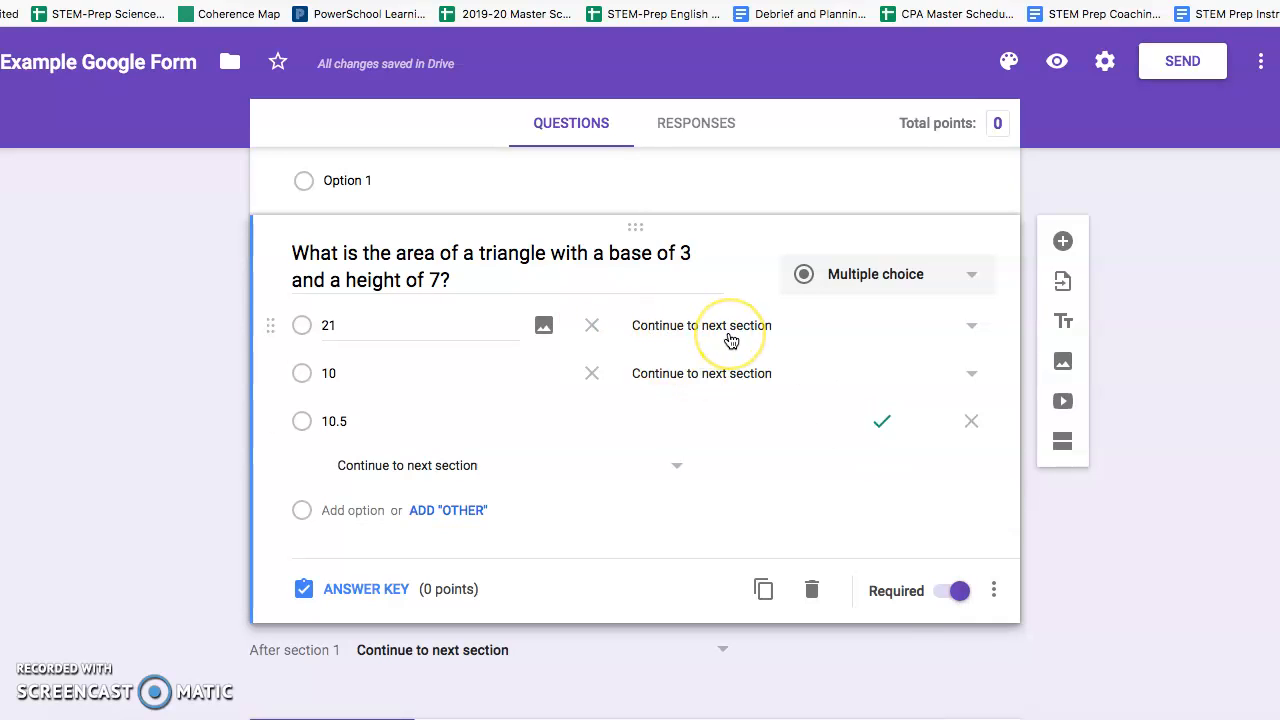
pyautogui.click(766, 330)
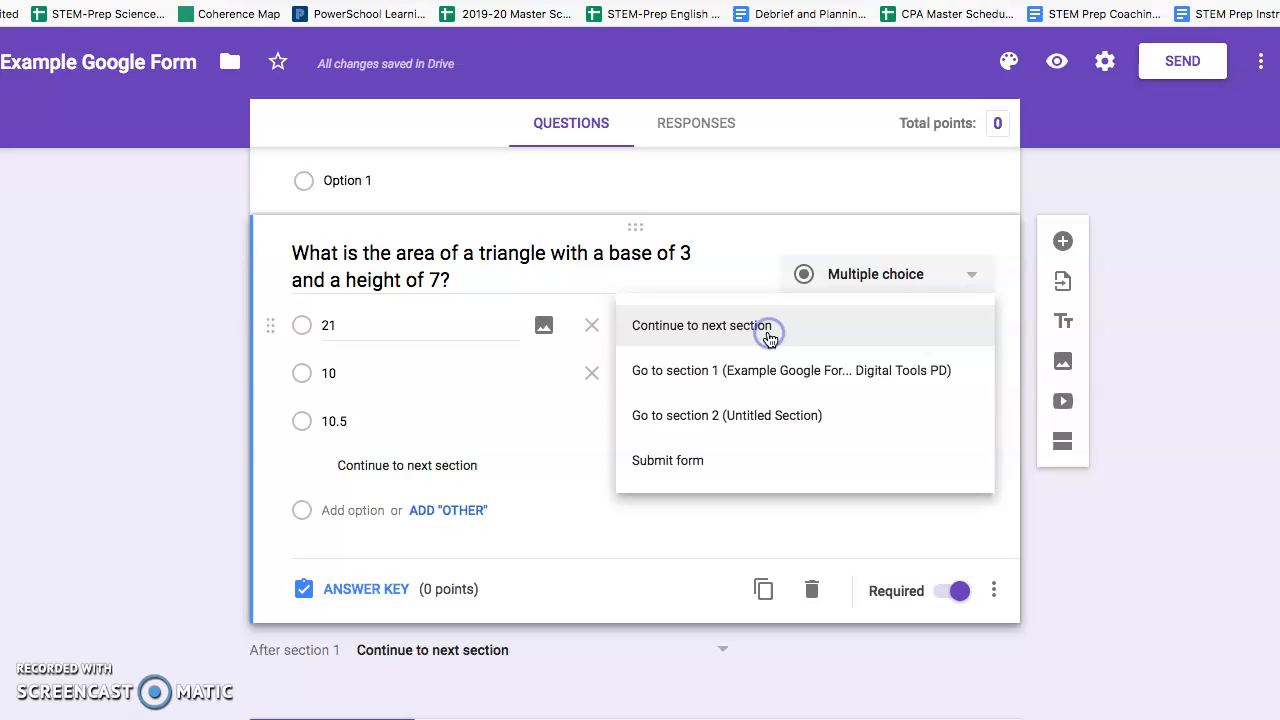
pyautogui.click(724, 416)
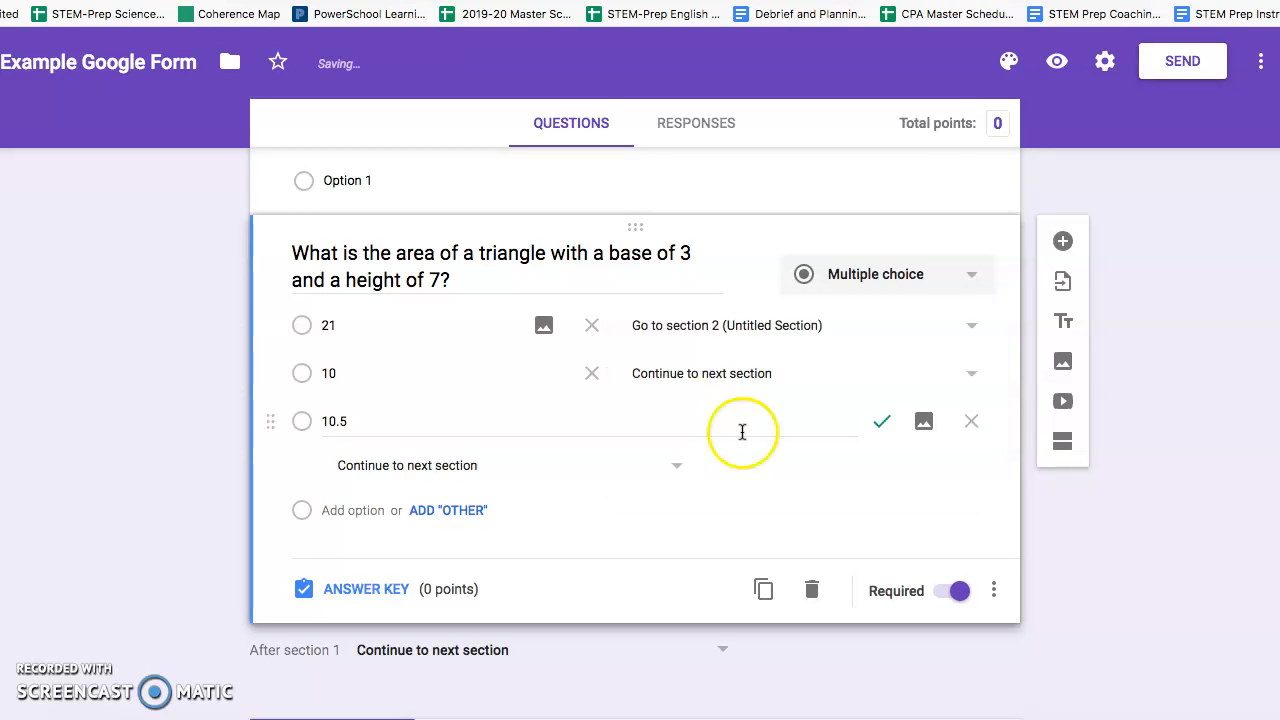
# Change the title of section 2 to "Reassessment Opportunity"
pyautogui.scroll(-1, 775, 400)
pyautogui.scroll(-5, 781, 468)
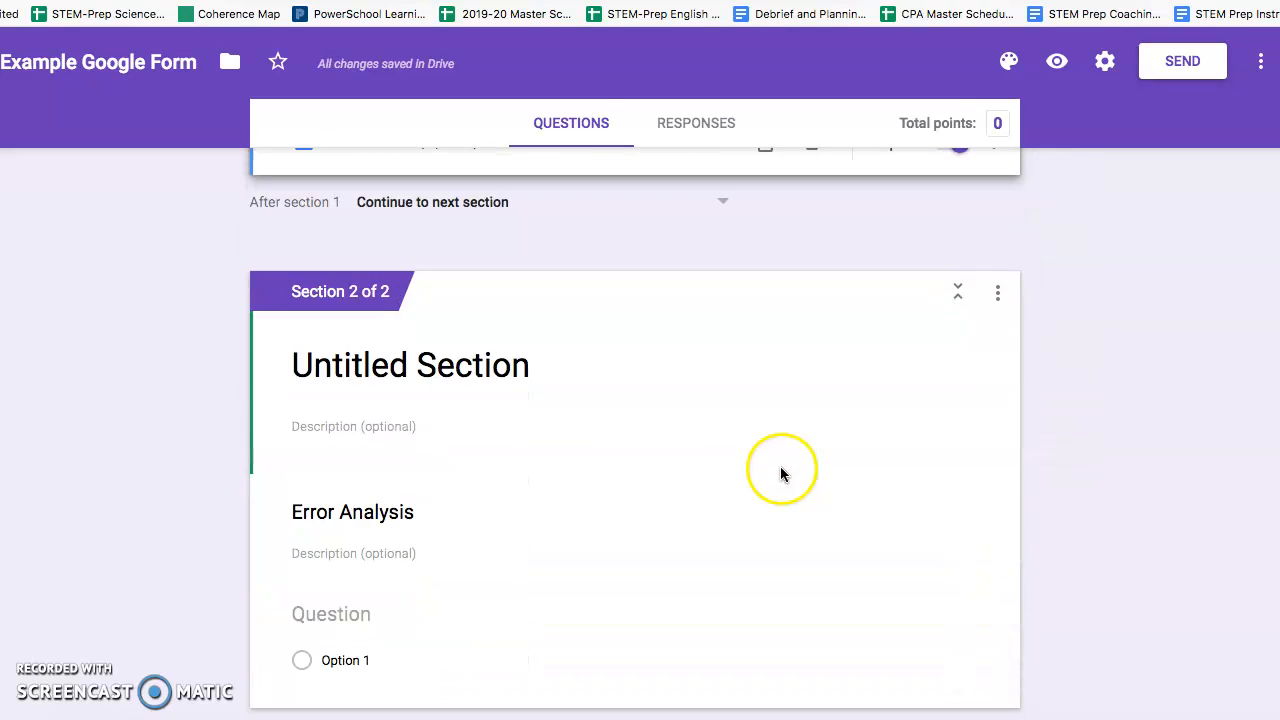
pyautogui.click(500, 380)
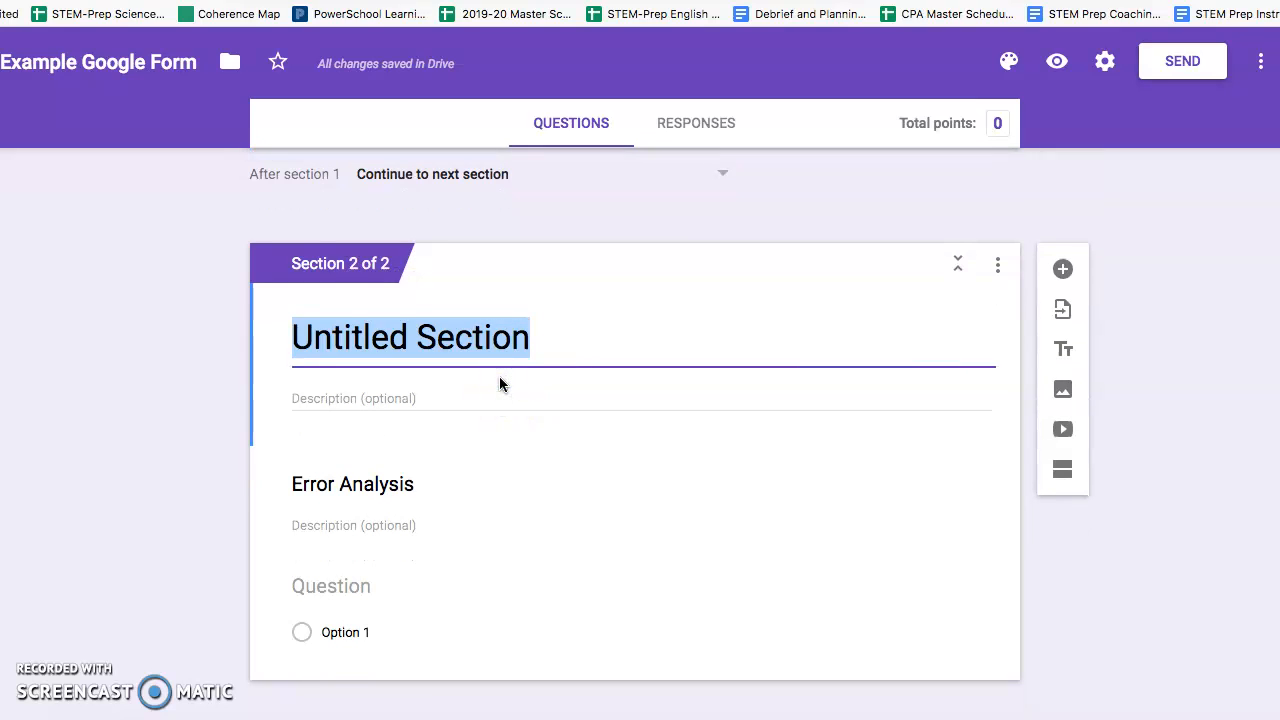
pyautogui.write('Re')
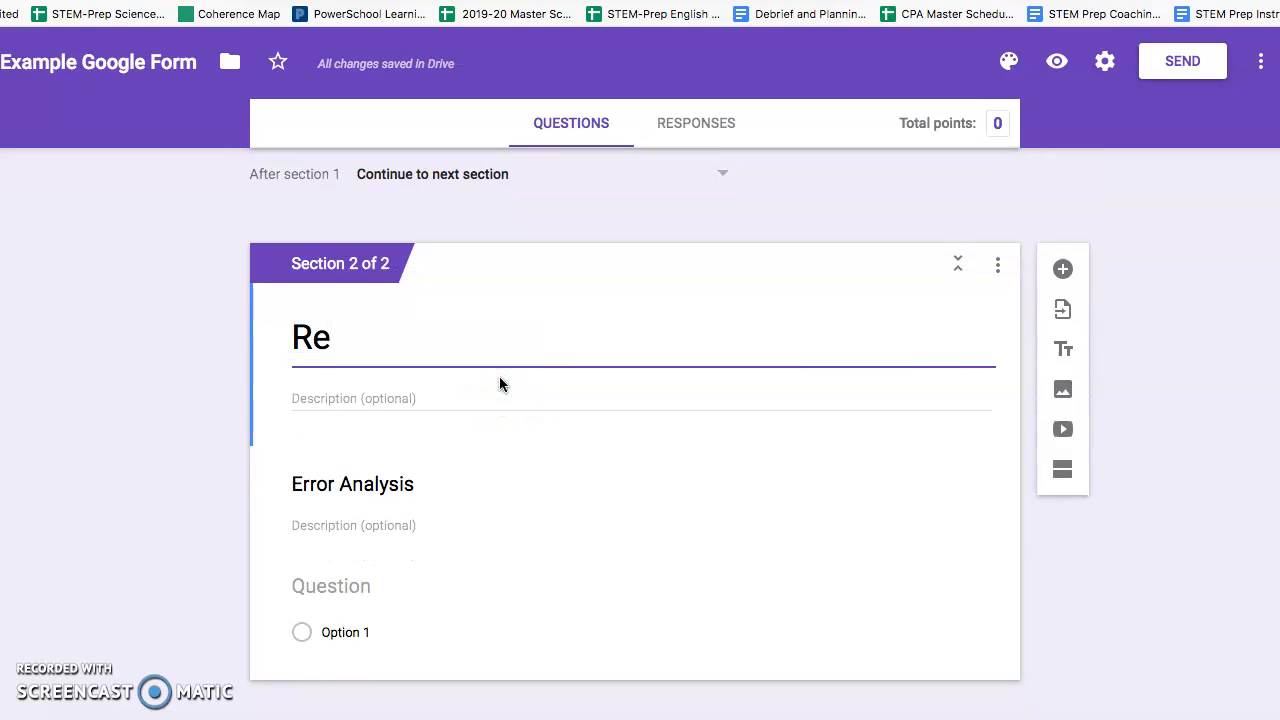
pyautogui.write('assessm')
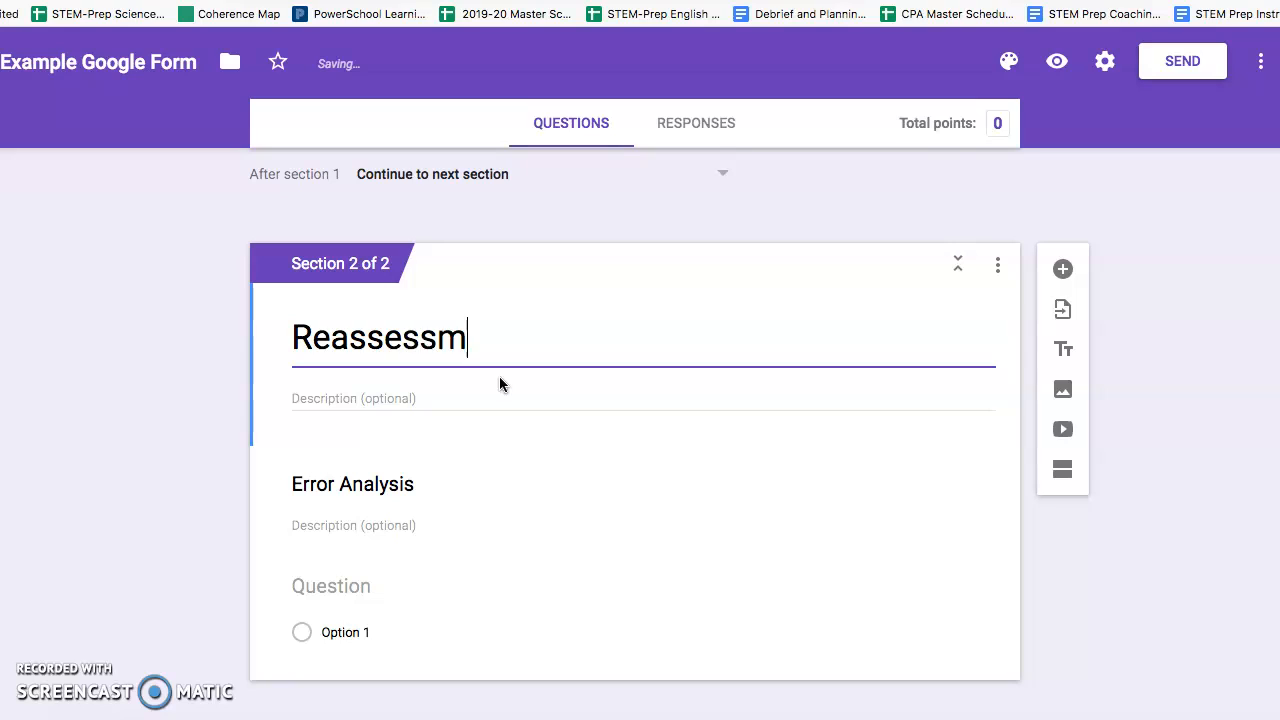
pyautogui.write('ent Opp')
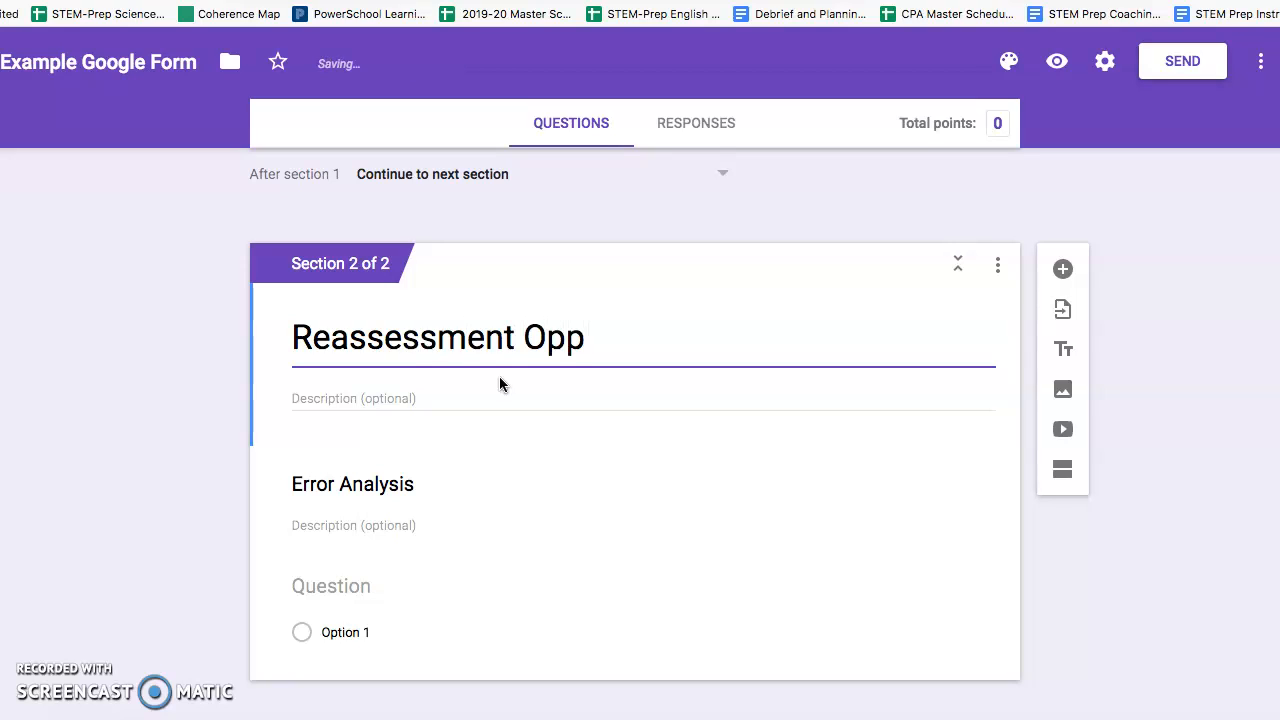
pyautogui.write('ortunity')
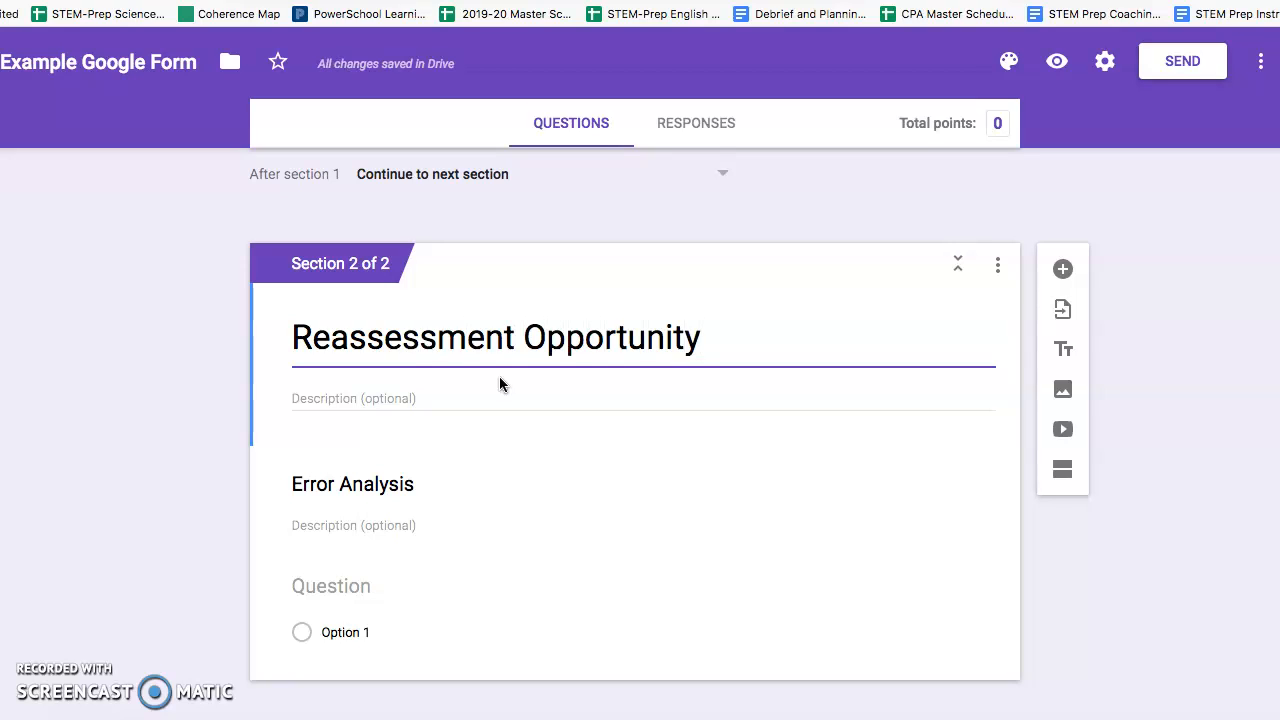
# Replace the "Error Analysis" heading in section 2 with a student's first name followed by "multiplied 8 x 7 to find the area of a triangle.."
pyautogui.scroll(10, 360, 352)
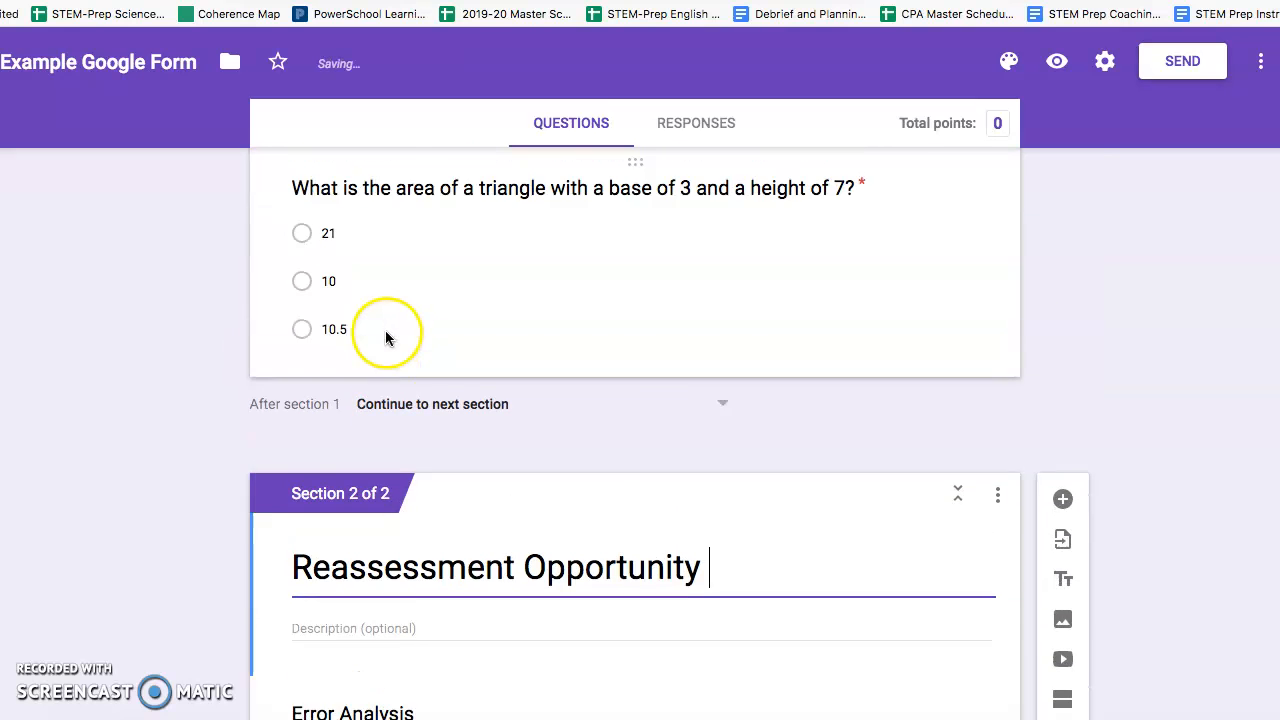
pyautogui.scroll(-6, 415, 395)
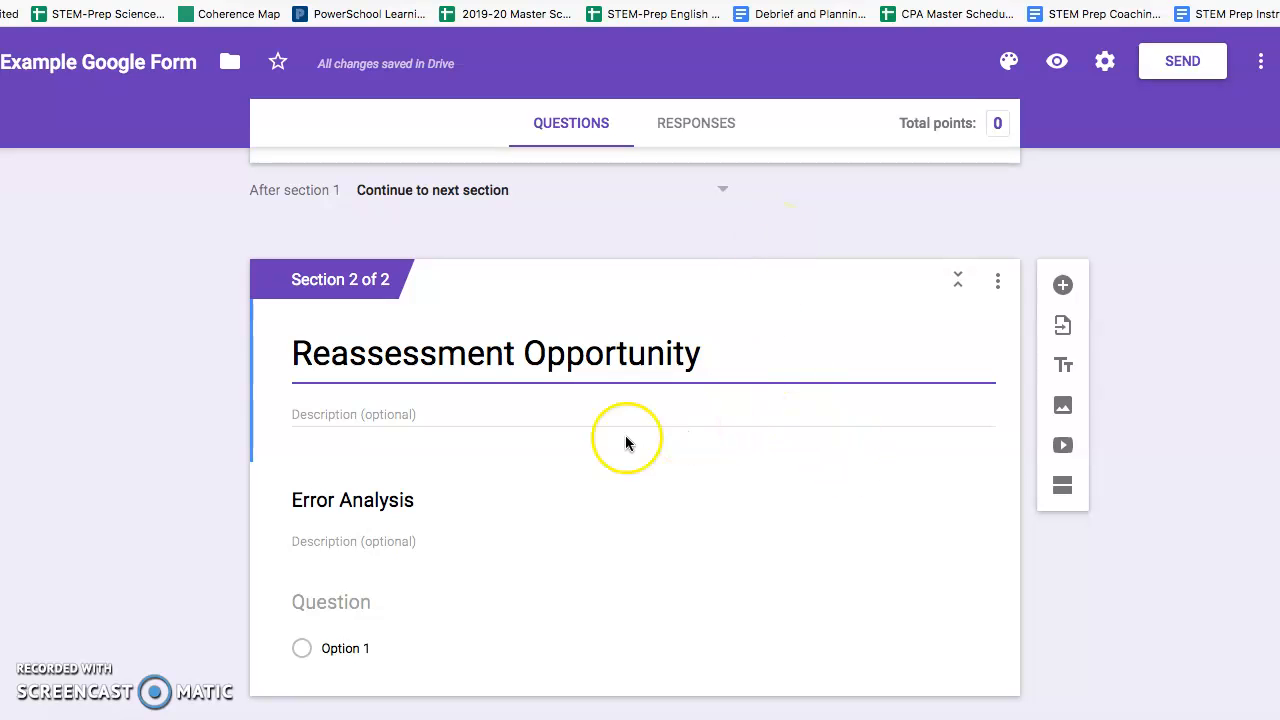
pyautogui.click(362, 503)
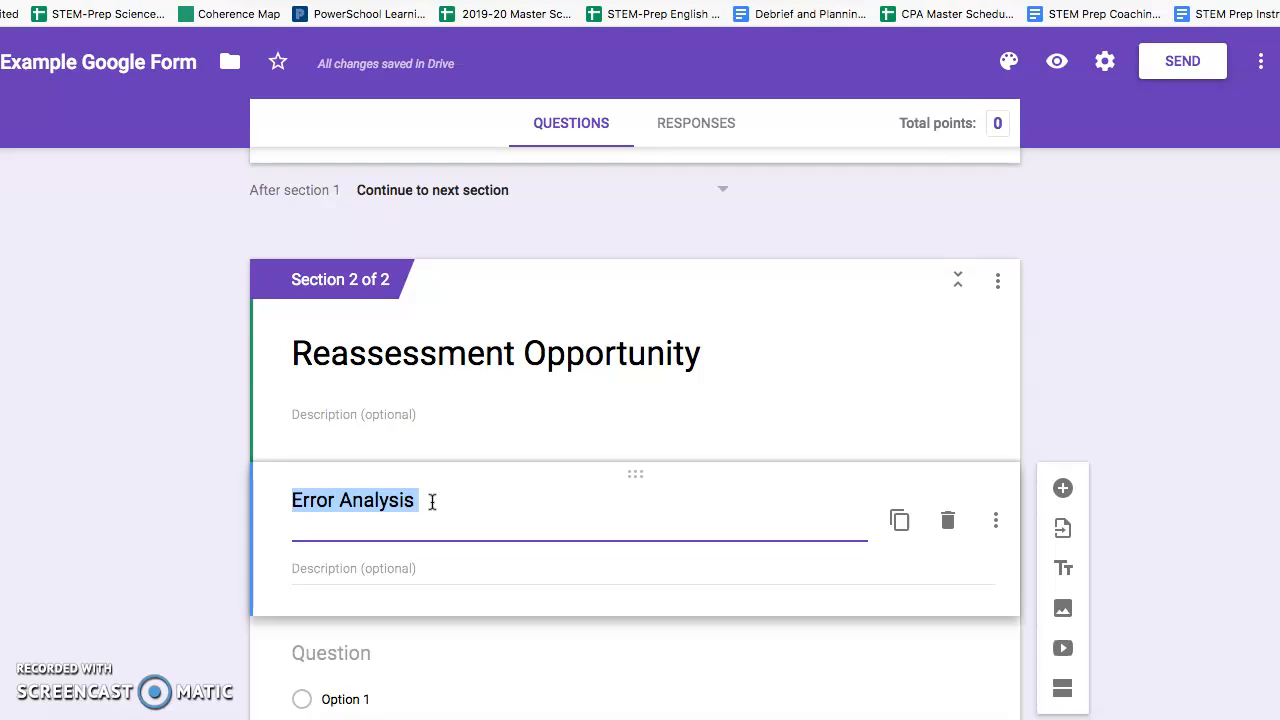
pyautogui.write('Dan ')
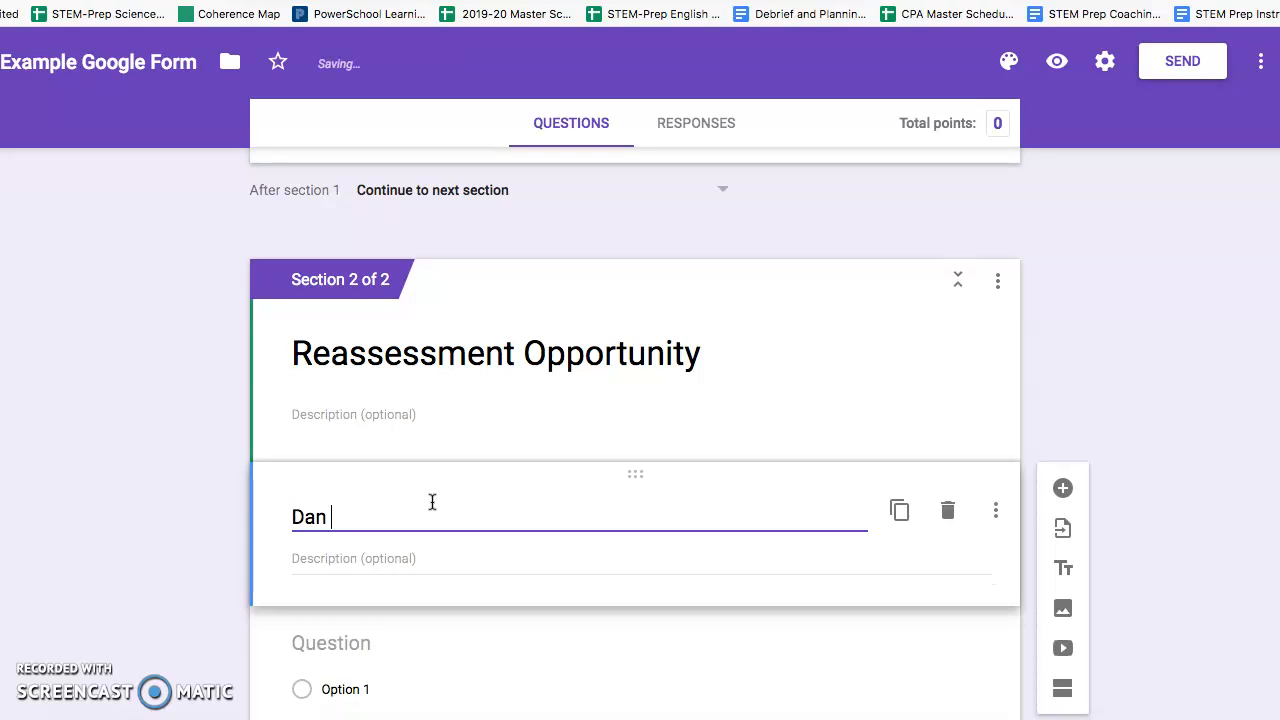
pyautogui.write('multiplied 8')
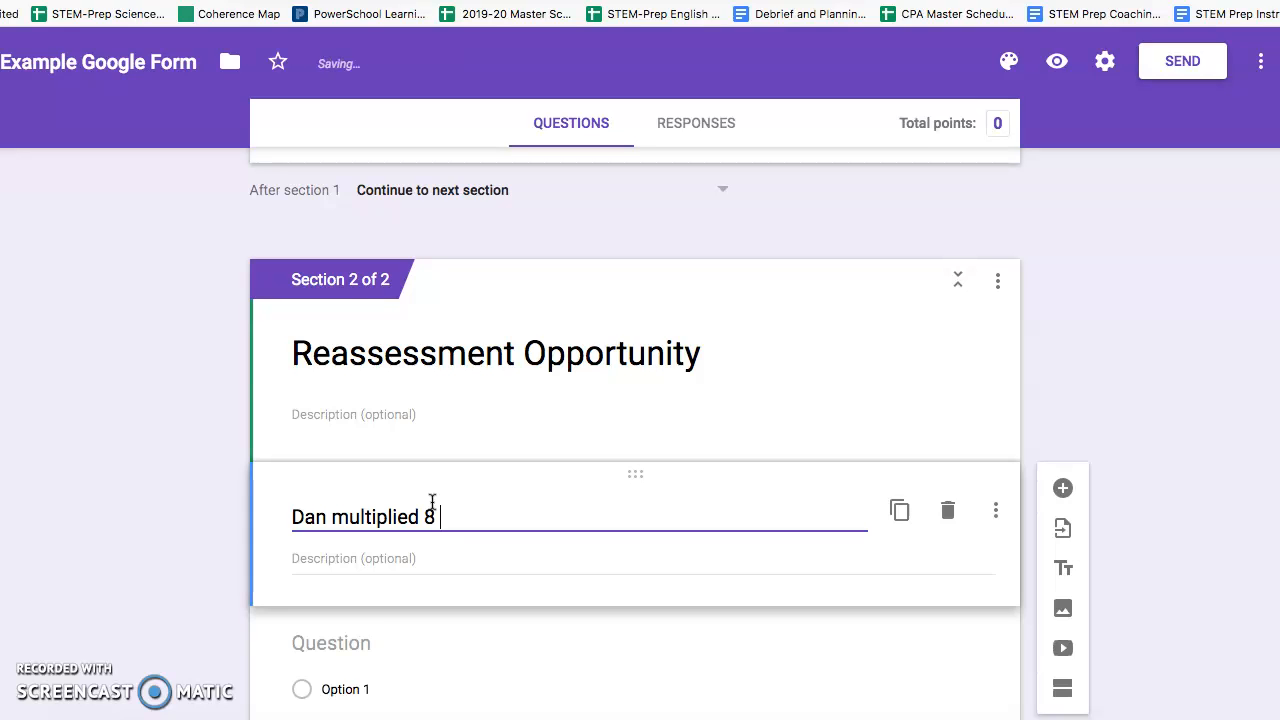
pyautogui.write(' x 7 ')
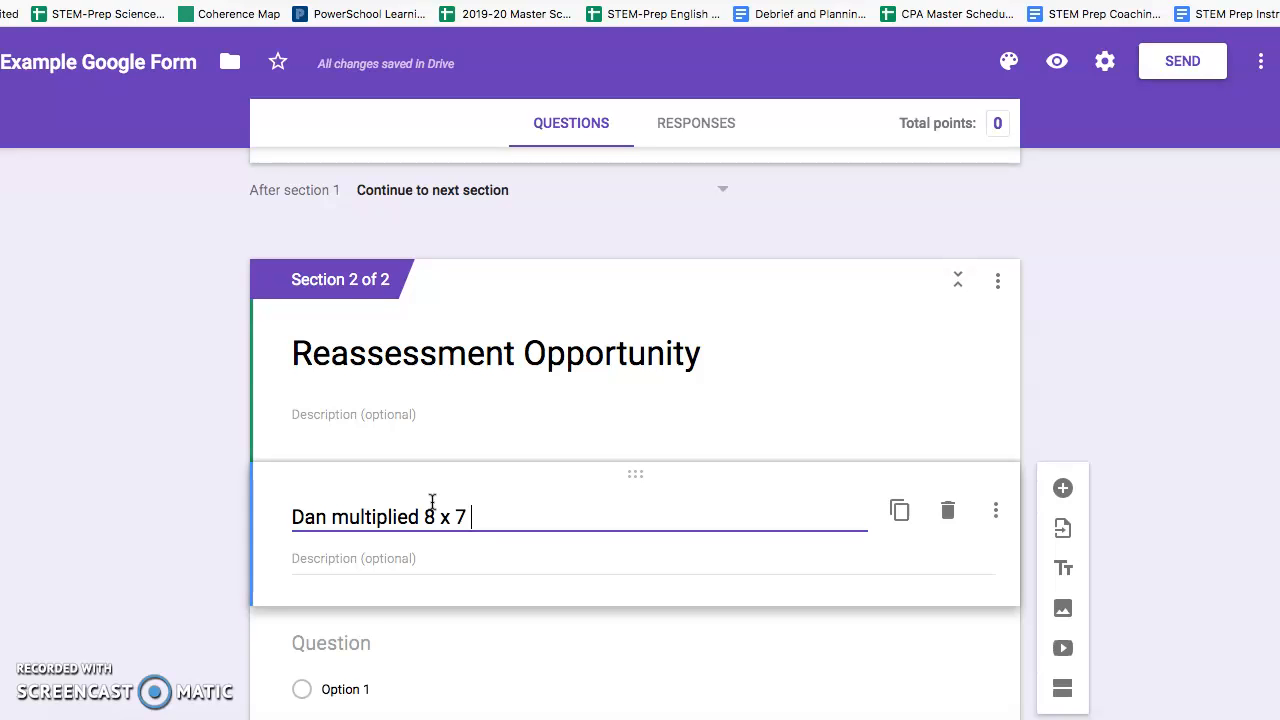
pyautogui.write('to find the area of a triangle..')
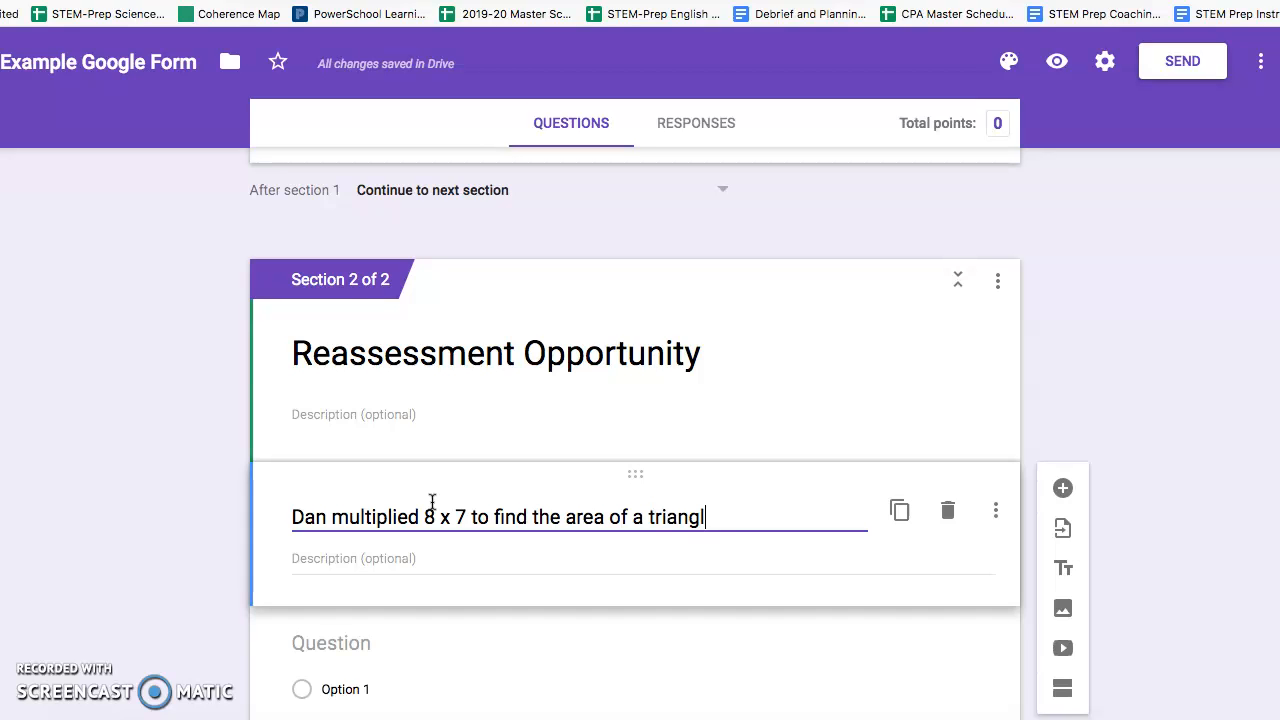
pyautogui.click(340, 689)
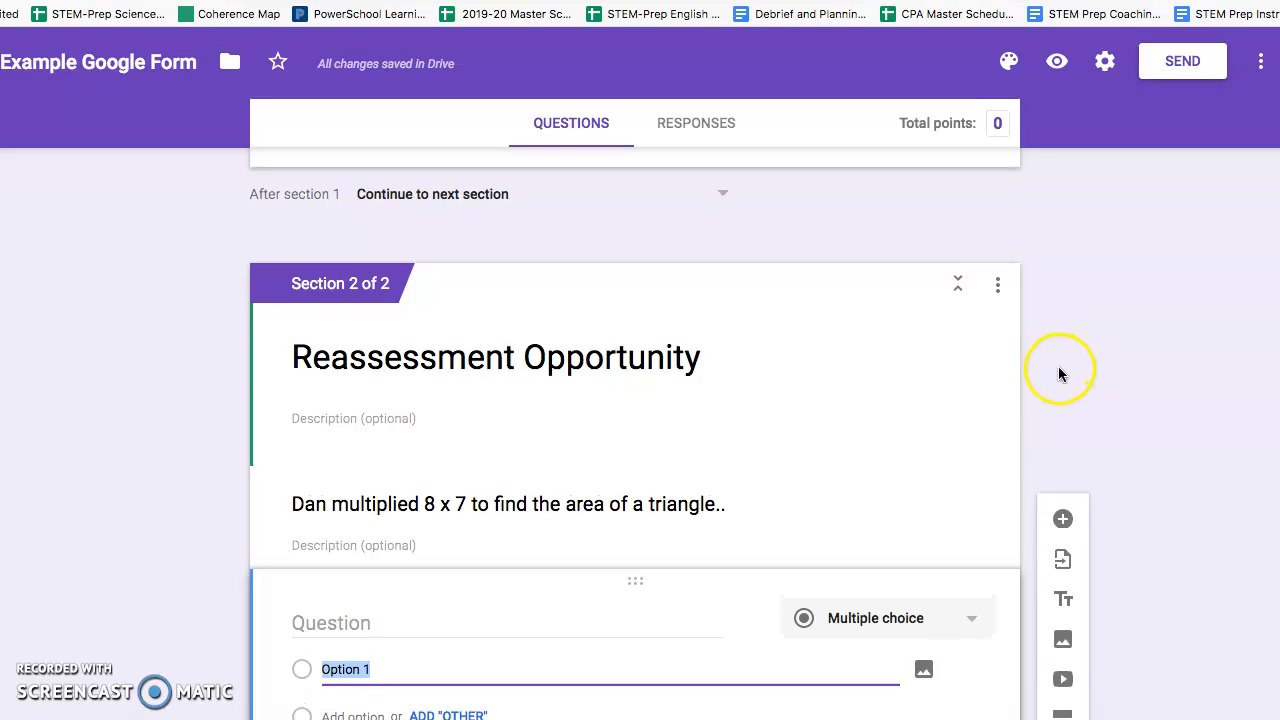
pyautogui.scroll(-3, 1058, 366)
pyautogui.scroll(4, 871, 445)
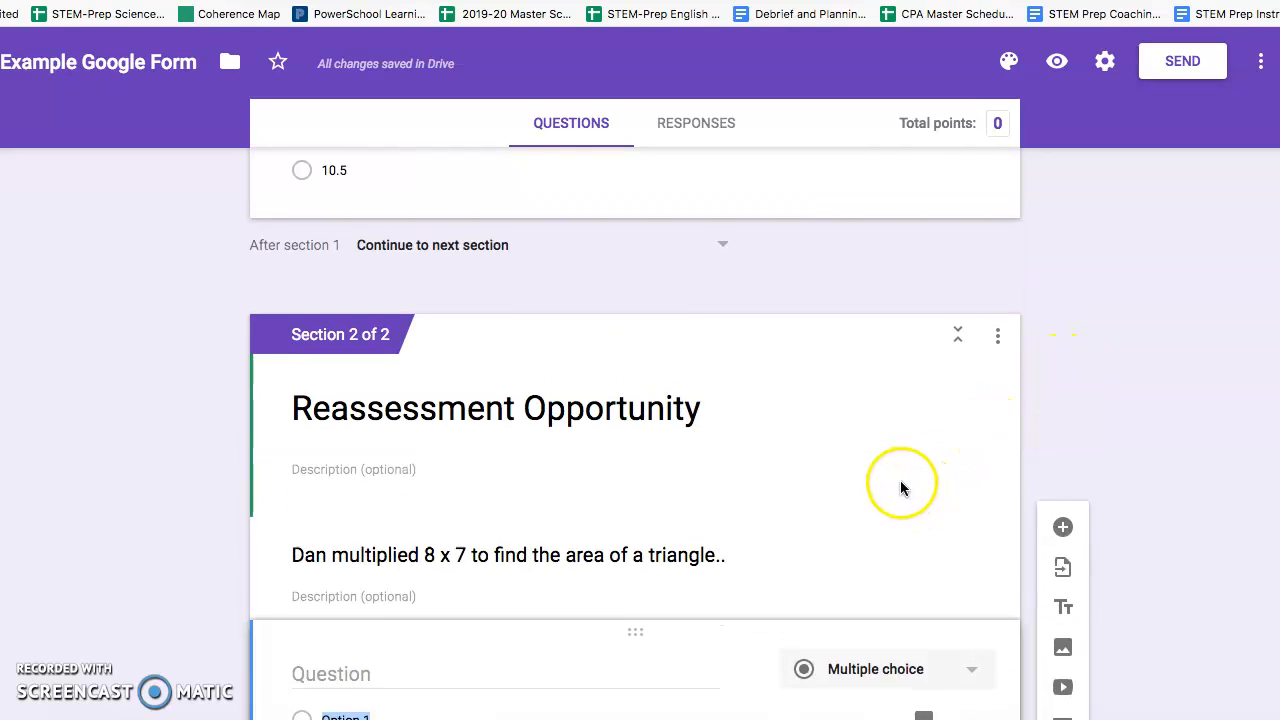
# Add a third section to the form after the Reassessment Opportunity section
pyautogui.scroll(3, 900, 488)
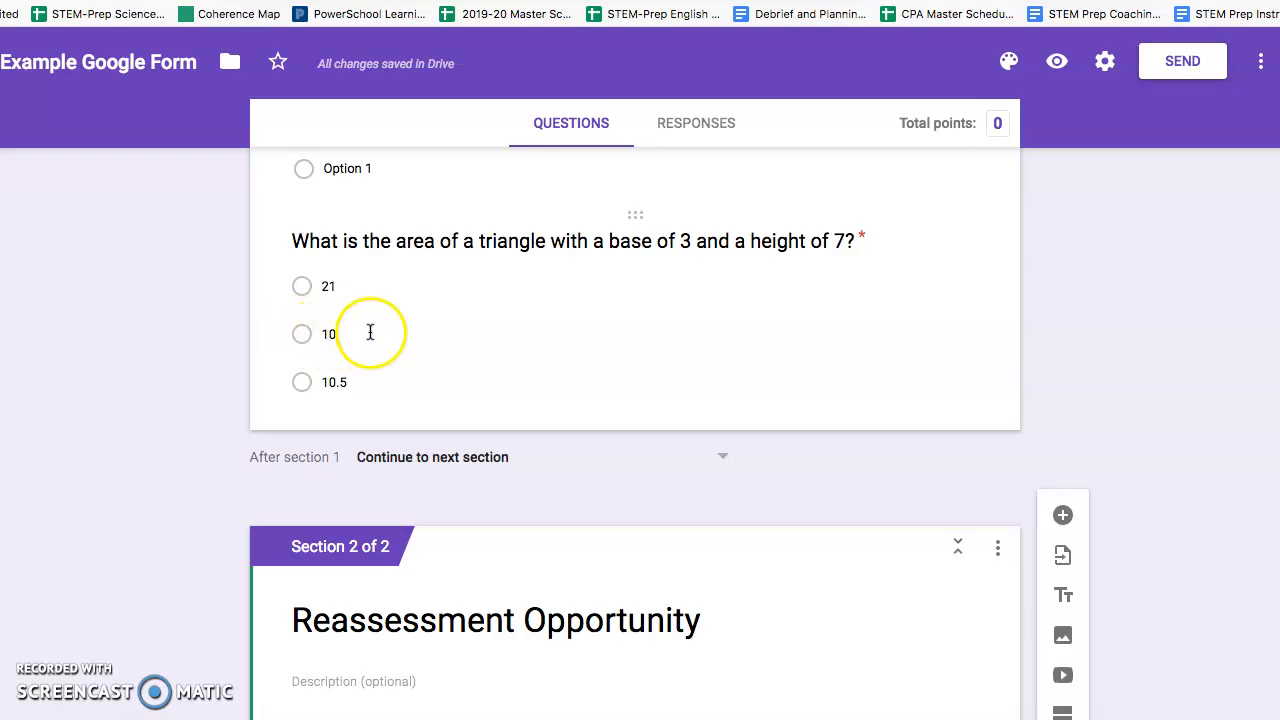
pyautogui.scroll(2, 1200, 300)
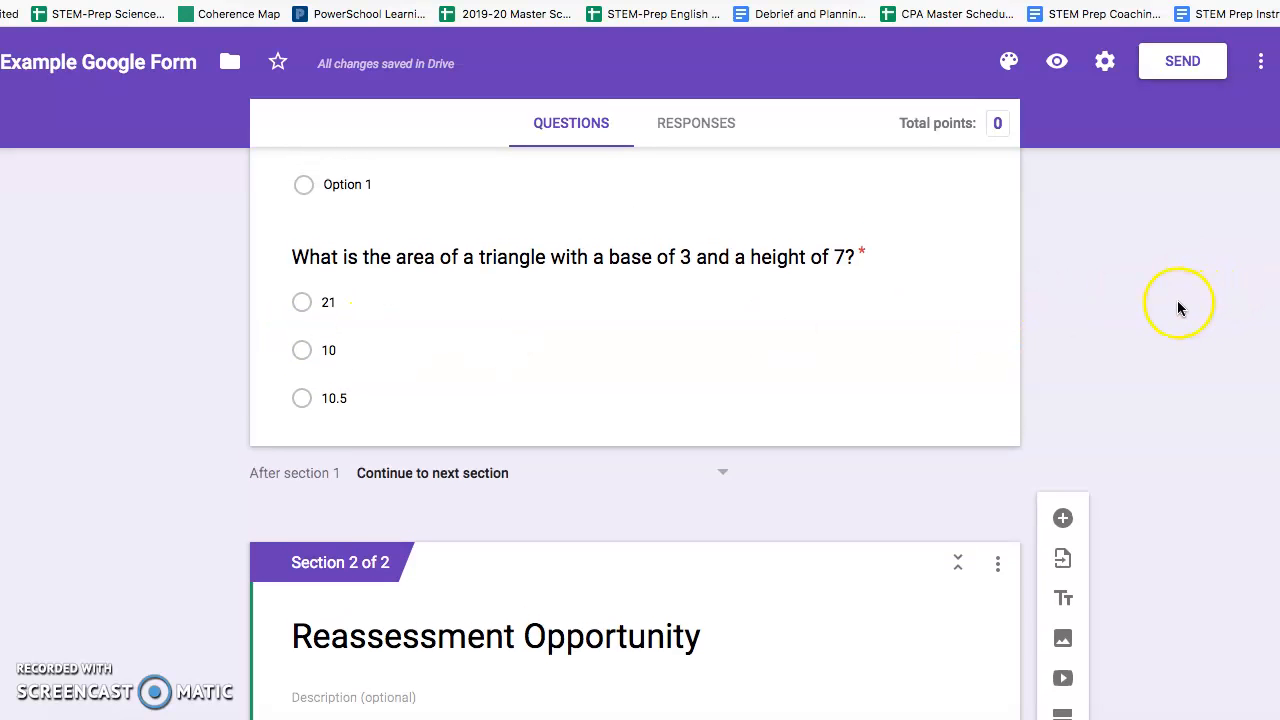
pyautogui.scroll(3, 1130, 335)
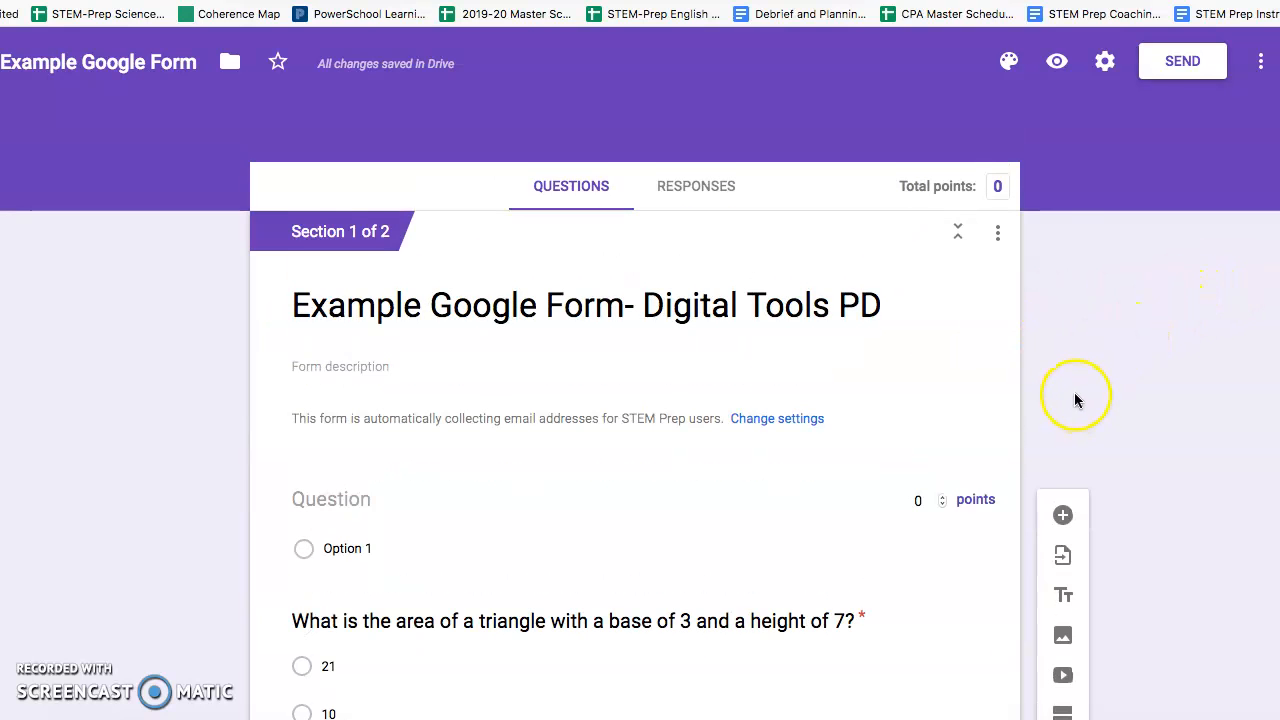
pyautogui.scroll(-3, 1070, 392)
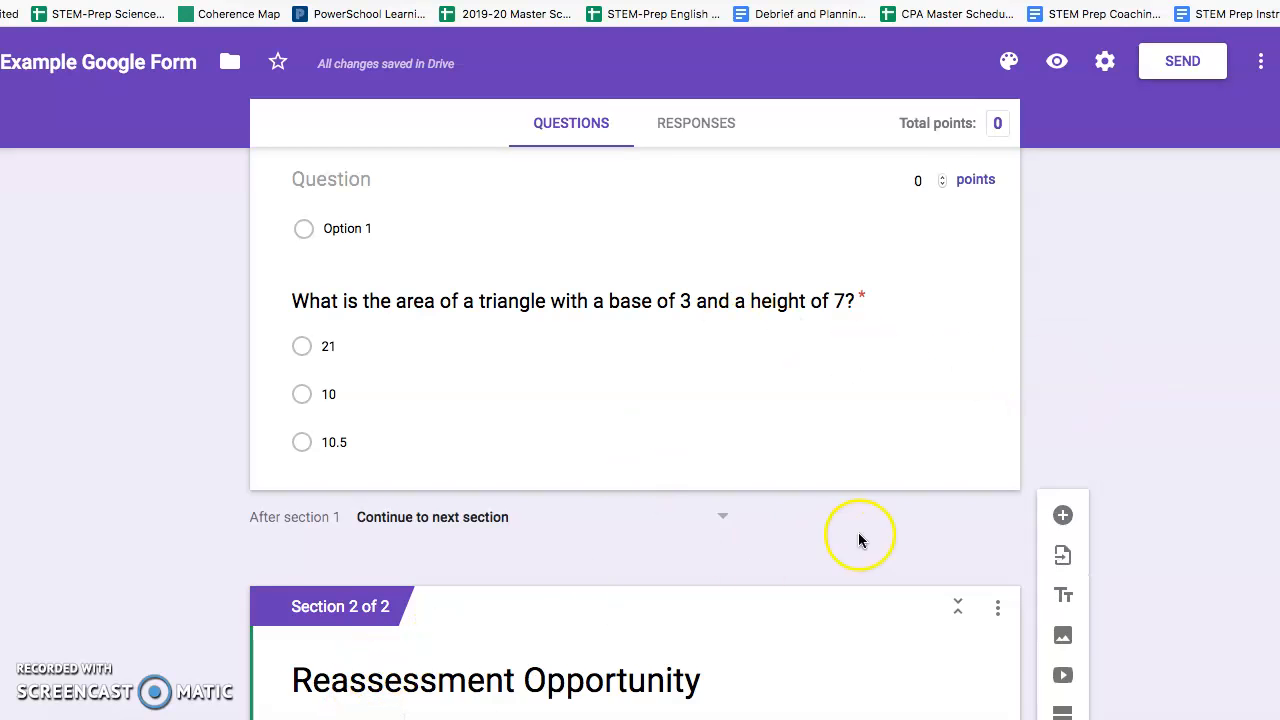
pyautogui.scroll(-3, 862, 538)
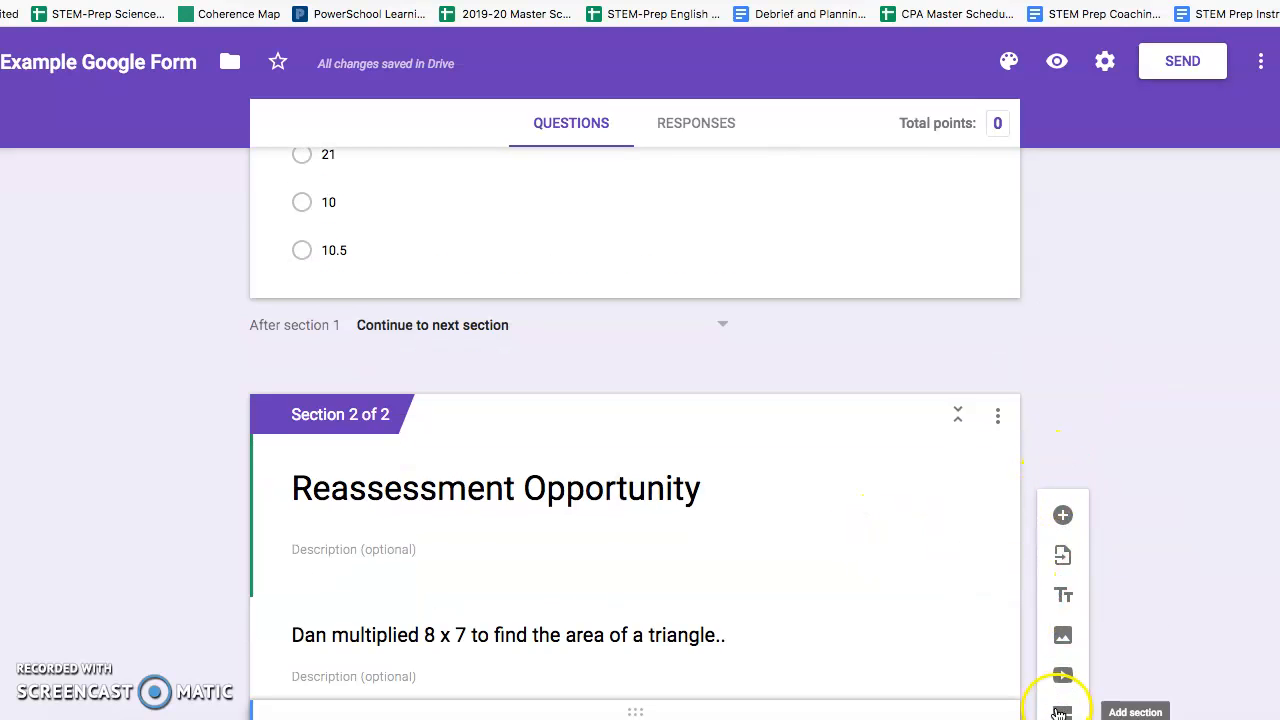
pyautogui.scroll(6, 1062, 545)
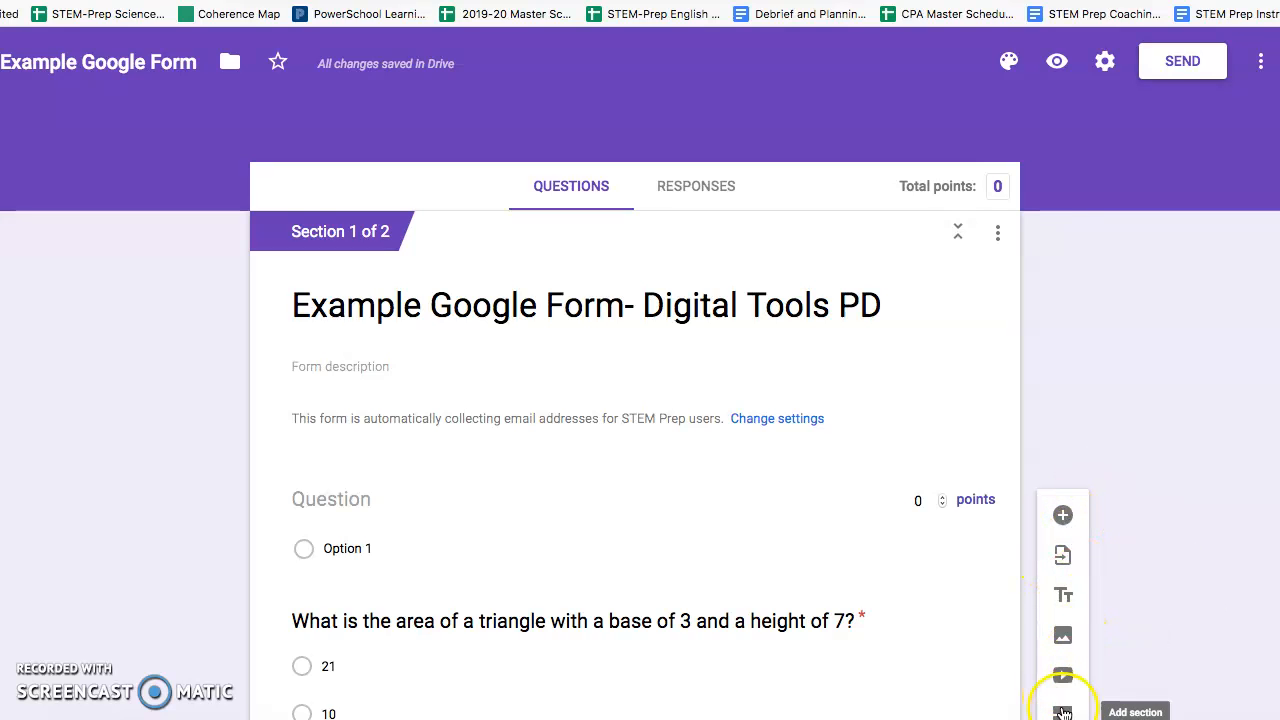
pyautogui.click(1062, 712)
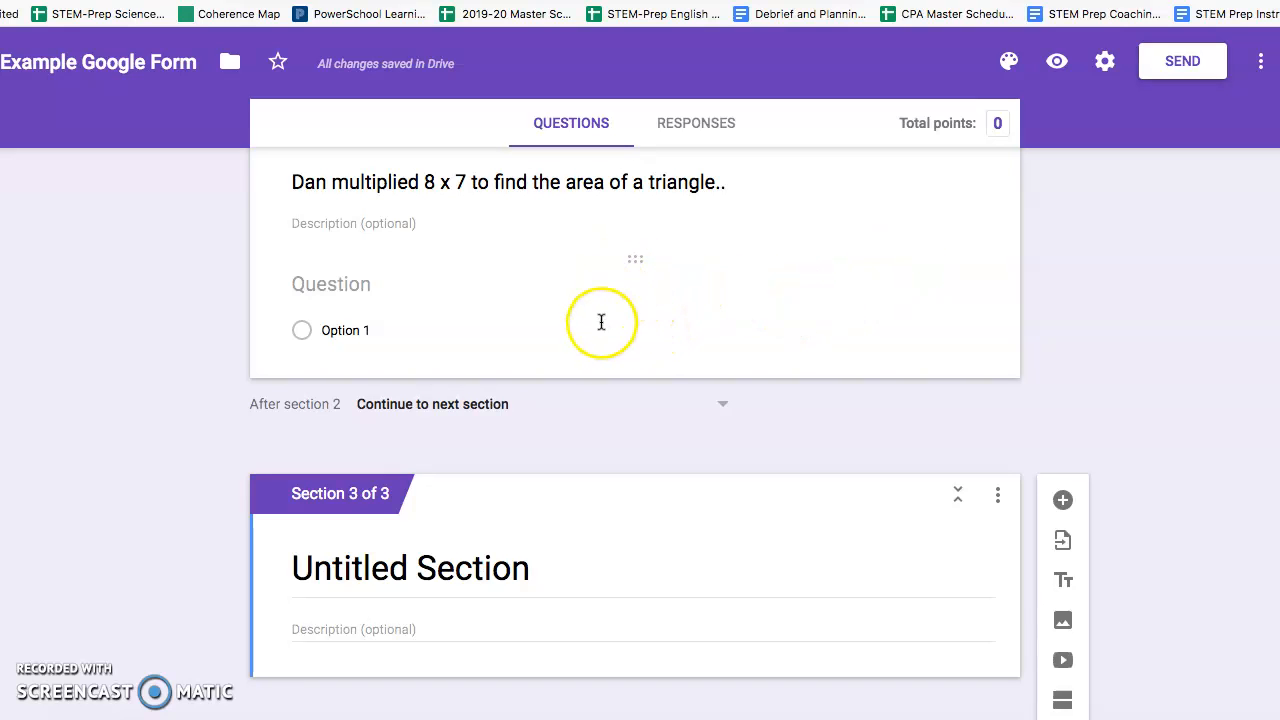
# Check the form's email sending options and close them without sending
pyautogui.scroll(10, 688, 357)
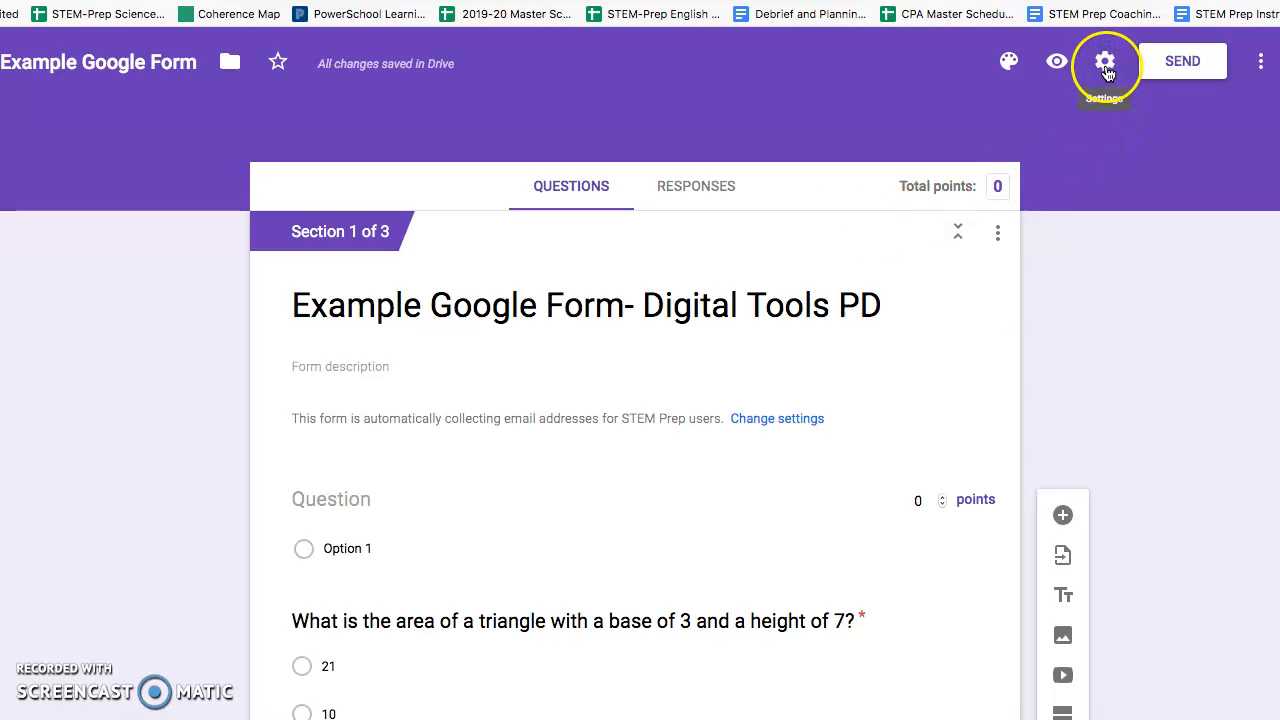
pyautogui.click(1180, 63)
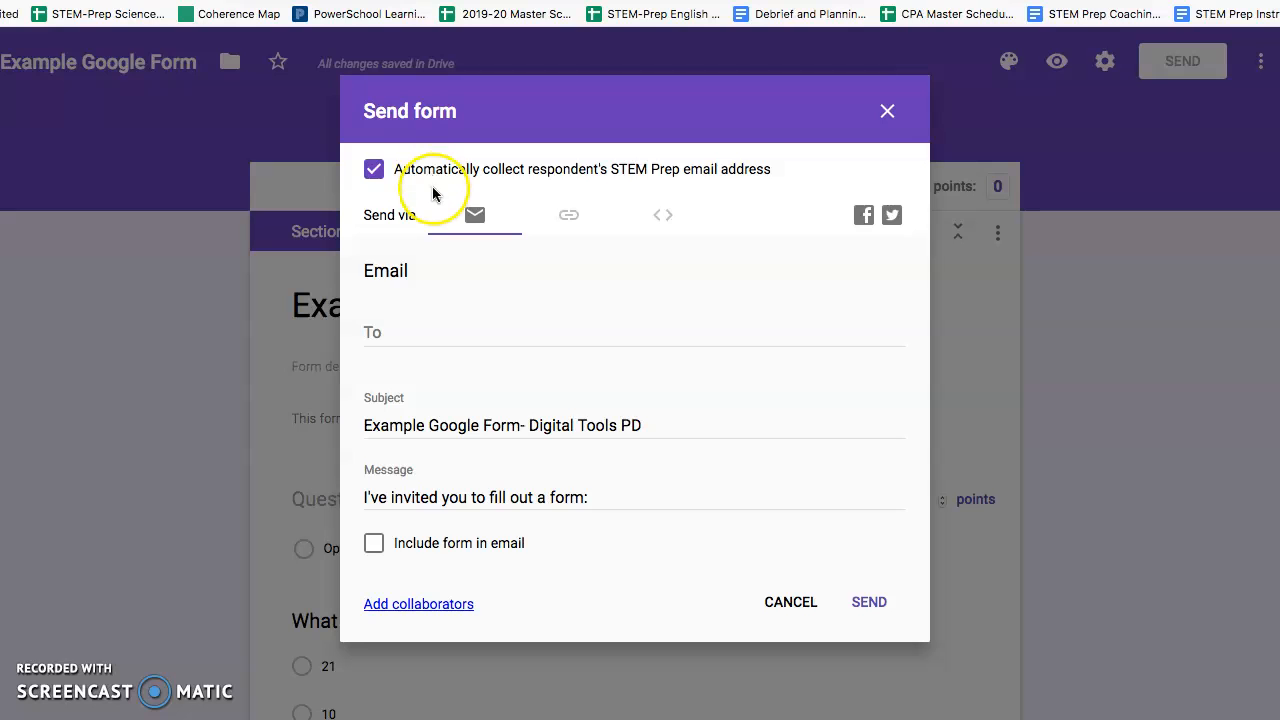
pyautogui.click(887, 111)
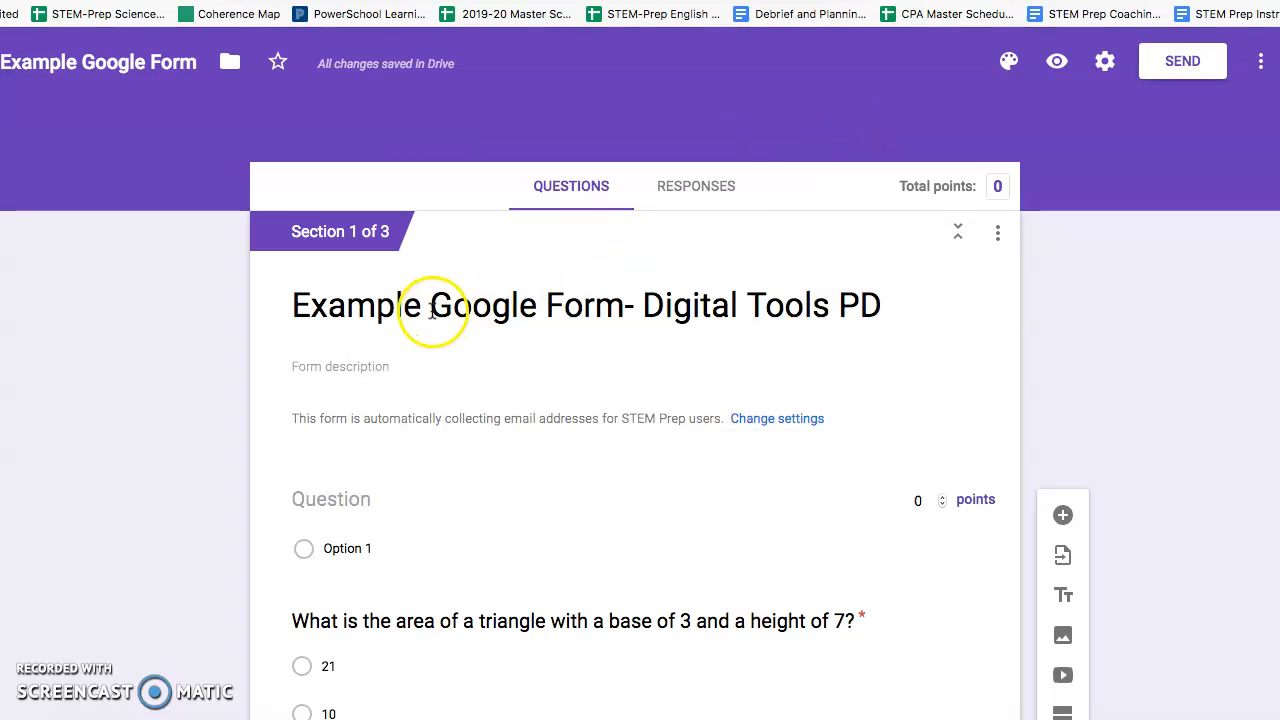
# Add a short-answer question titled "Name:" to section 3 (Untitled Section)
pyautogui.click(1066, 516)
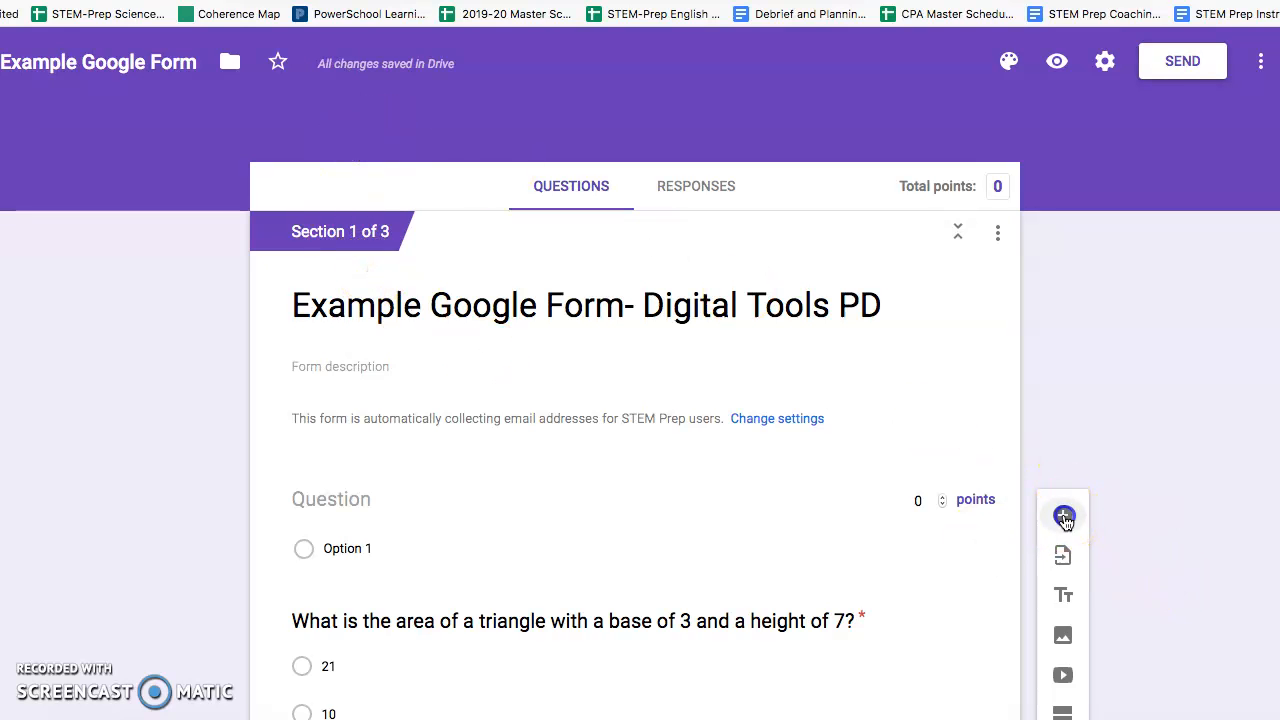
pyautogui.scroll(-3, 743, 519)
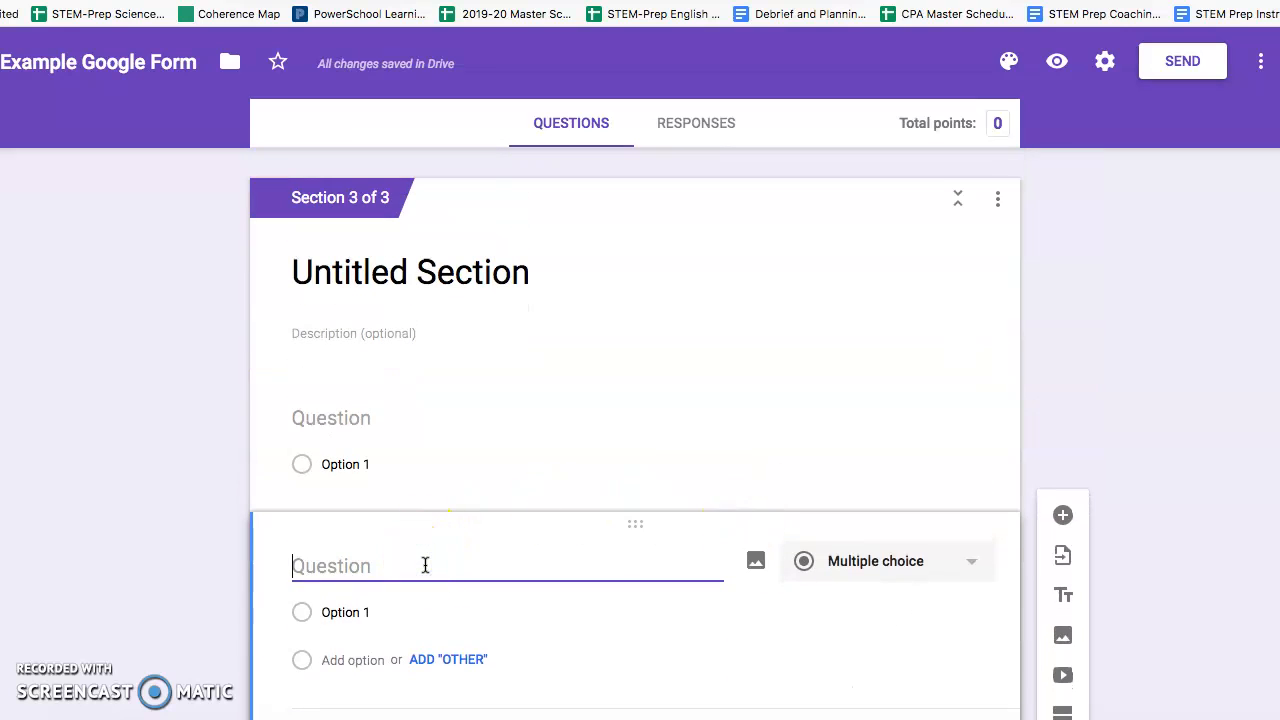
pyautogui.write('Name:')
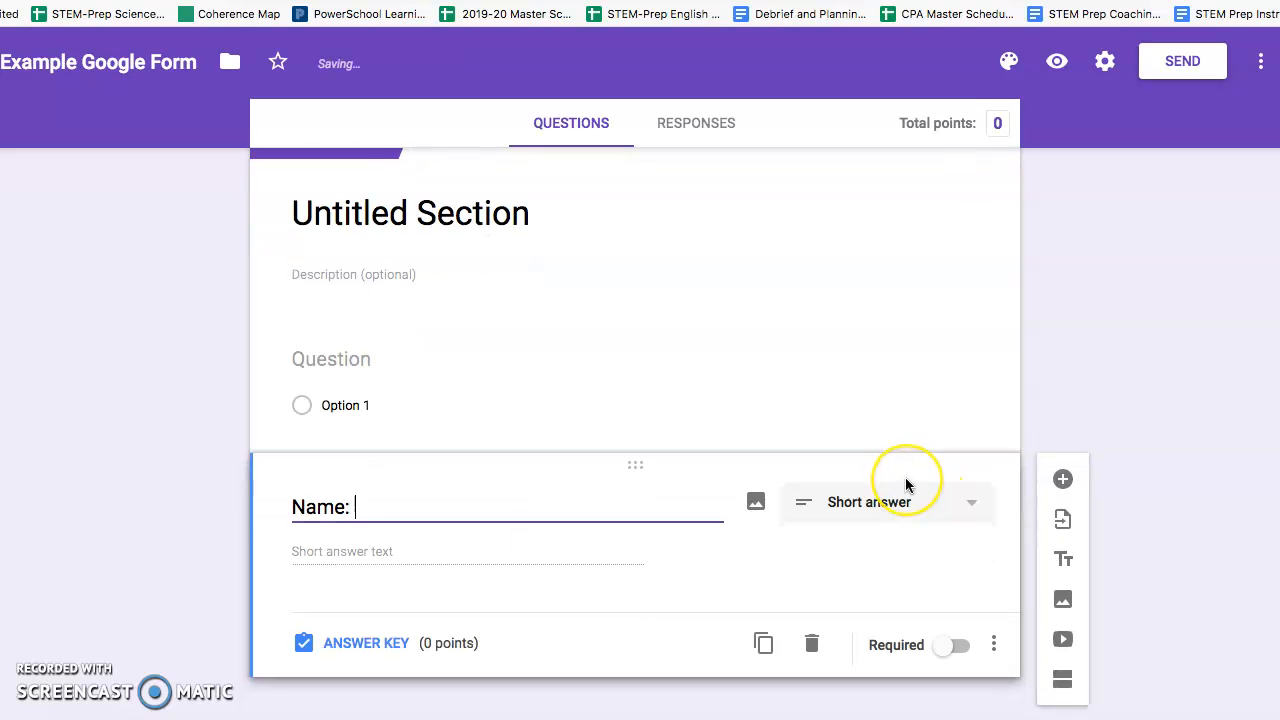
# Show a description on the "Name:" question and fill it in as "Last name, First Name"
pyautogui.click(993, 644)
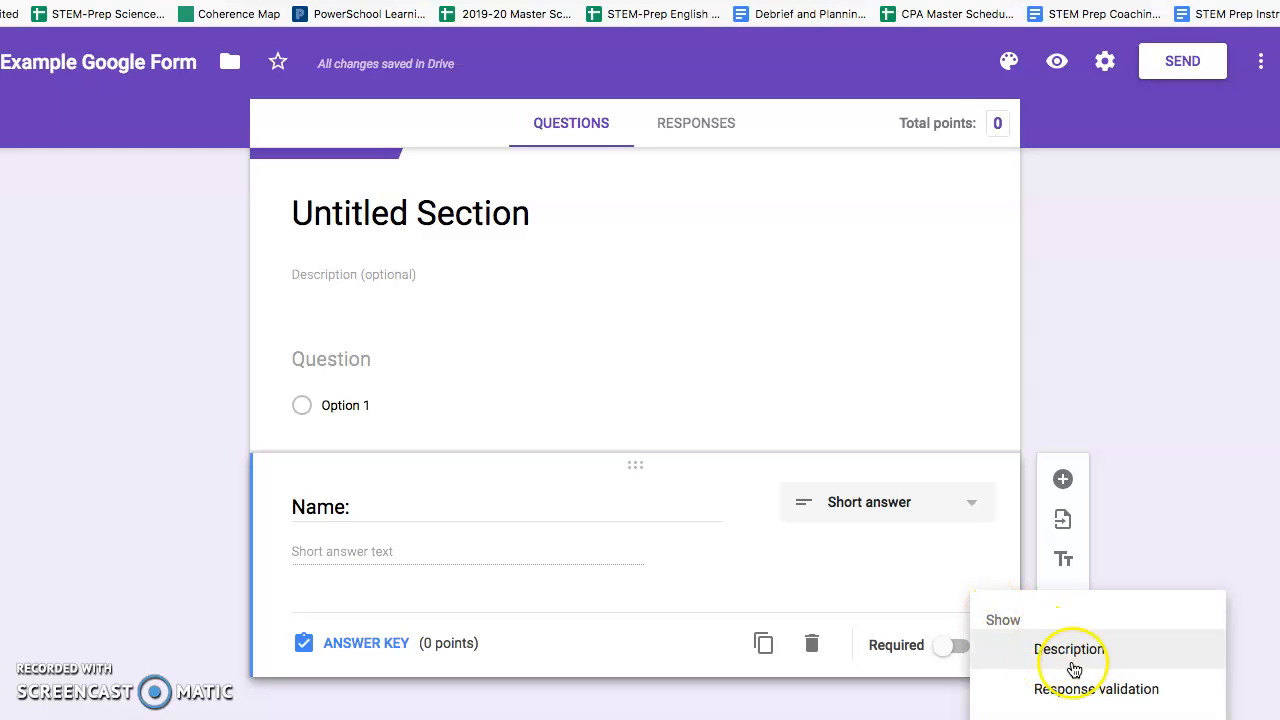
pyautogui.click(1080, 651)
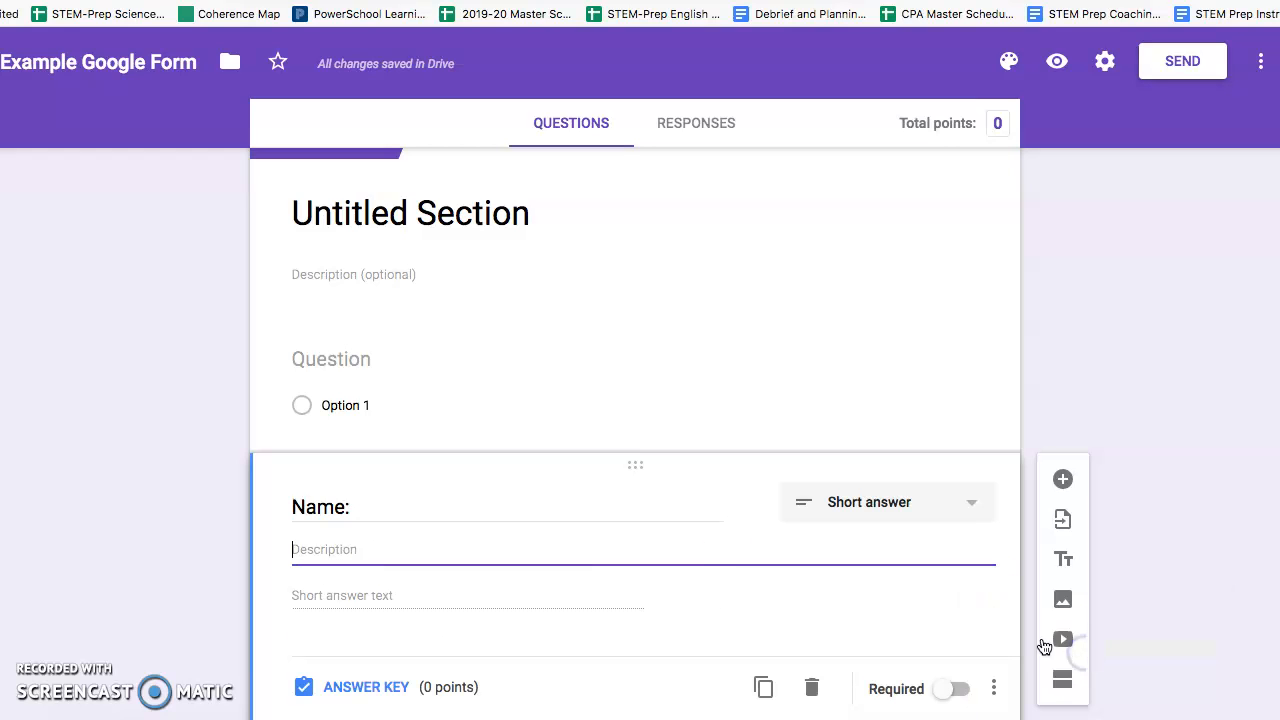
pyautogui.click(418, 535)
pyautogui.write('Last name, Fi')
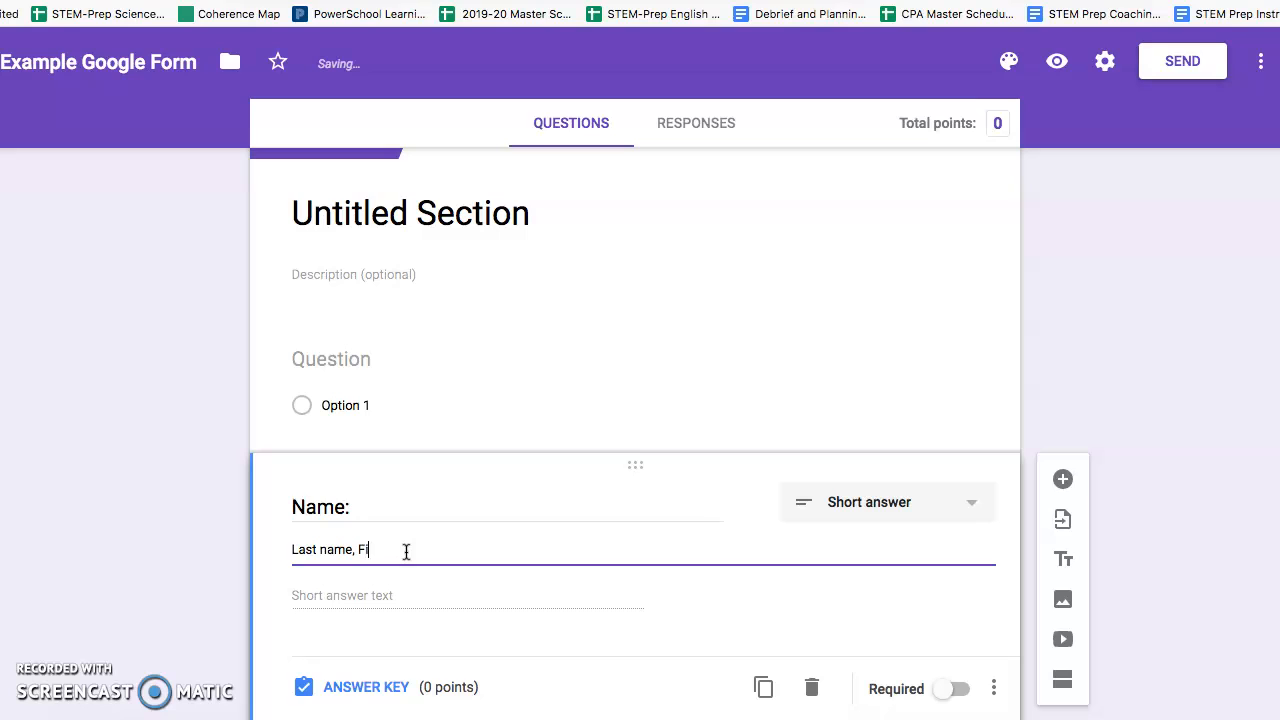
pyautogui.write('rst Name')
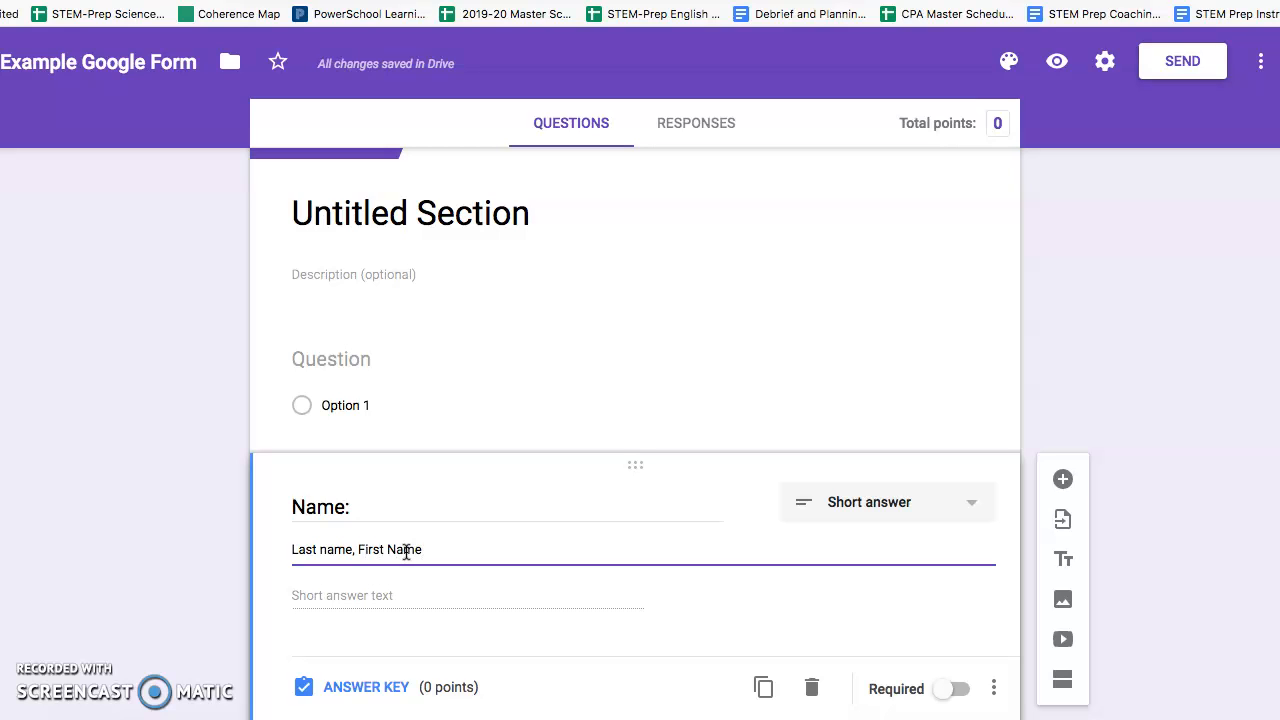
pyautogui.click(953, 372)
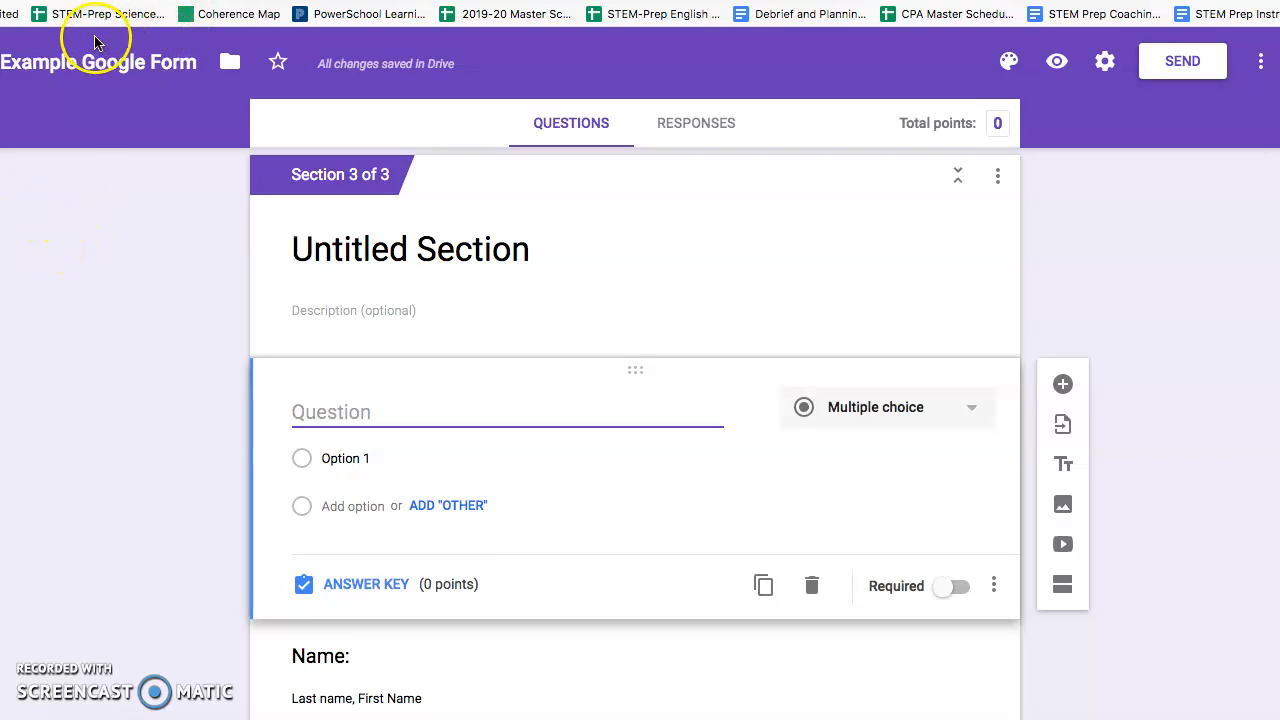
# Switch to the "I still need to grow in..." form and create a new spreadsheet from its responses
pyautogui.click(108, 1)
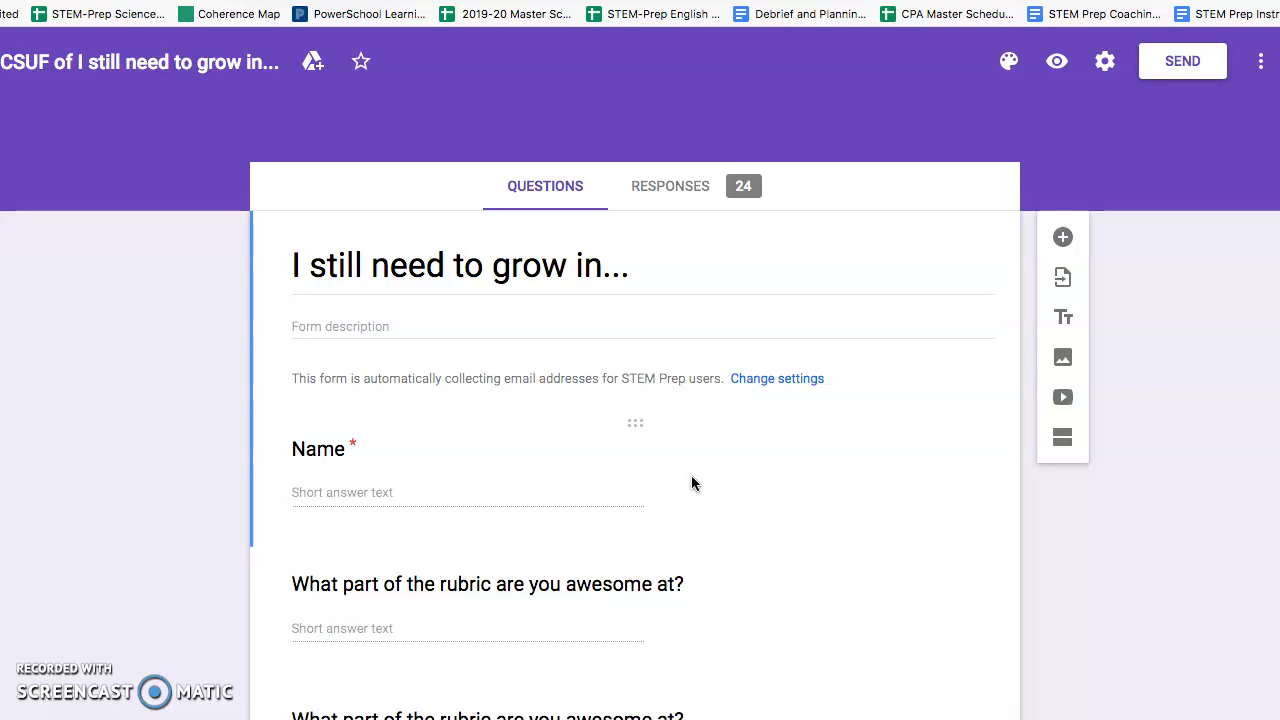
pyautogui.click(663, 191)
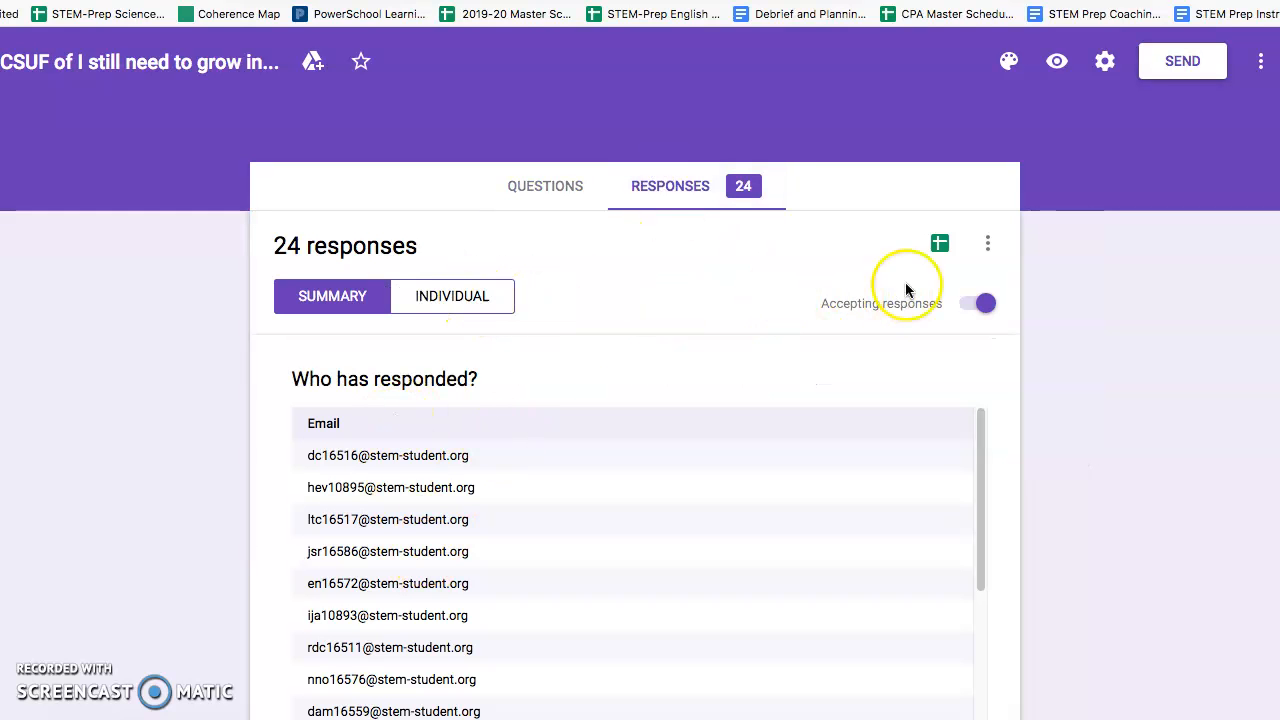
pyautogui.click(942, 250)
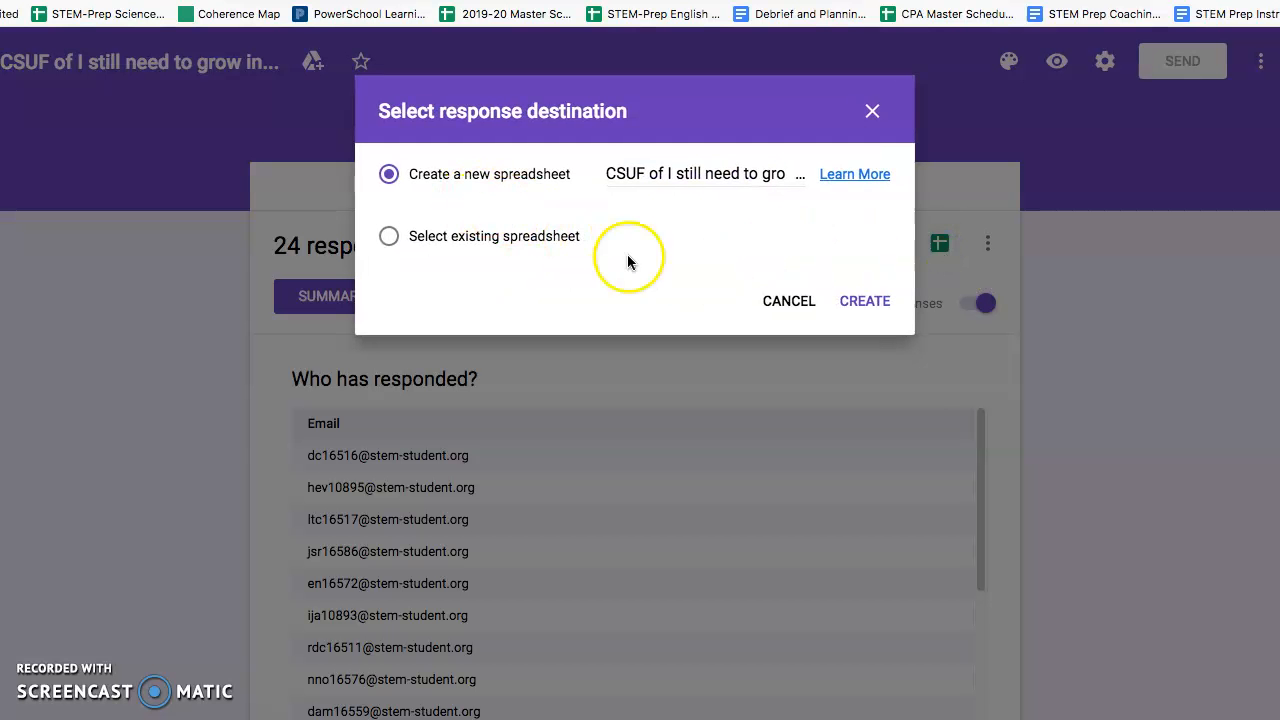
pyautogui.click(875, 303)
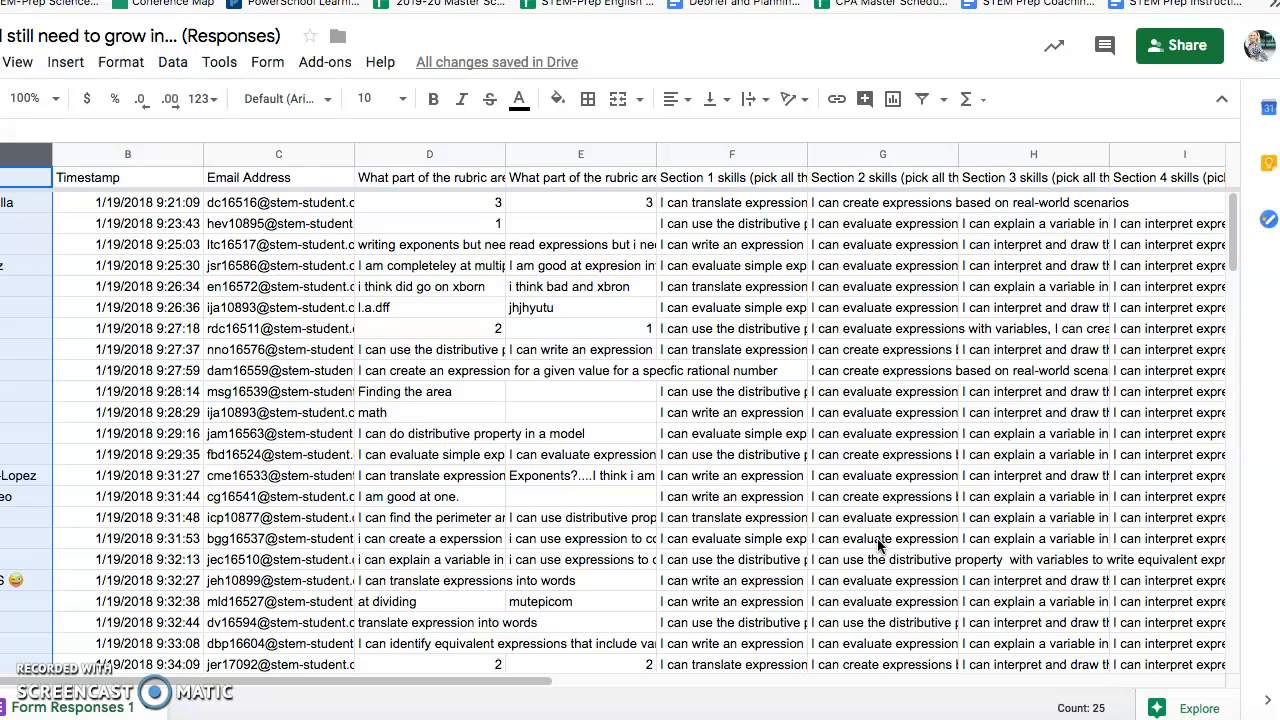
# Look through the student answers in the "I still need to grow in..." response spreadsheet
pyautogui.moveTo(877, 538); pyautogui.dragTo(20, 476)
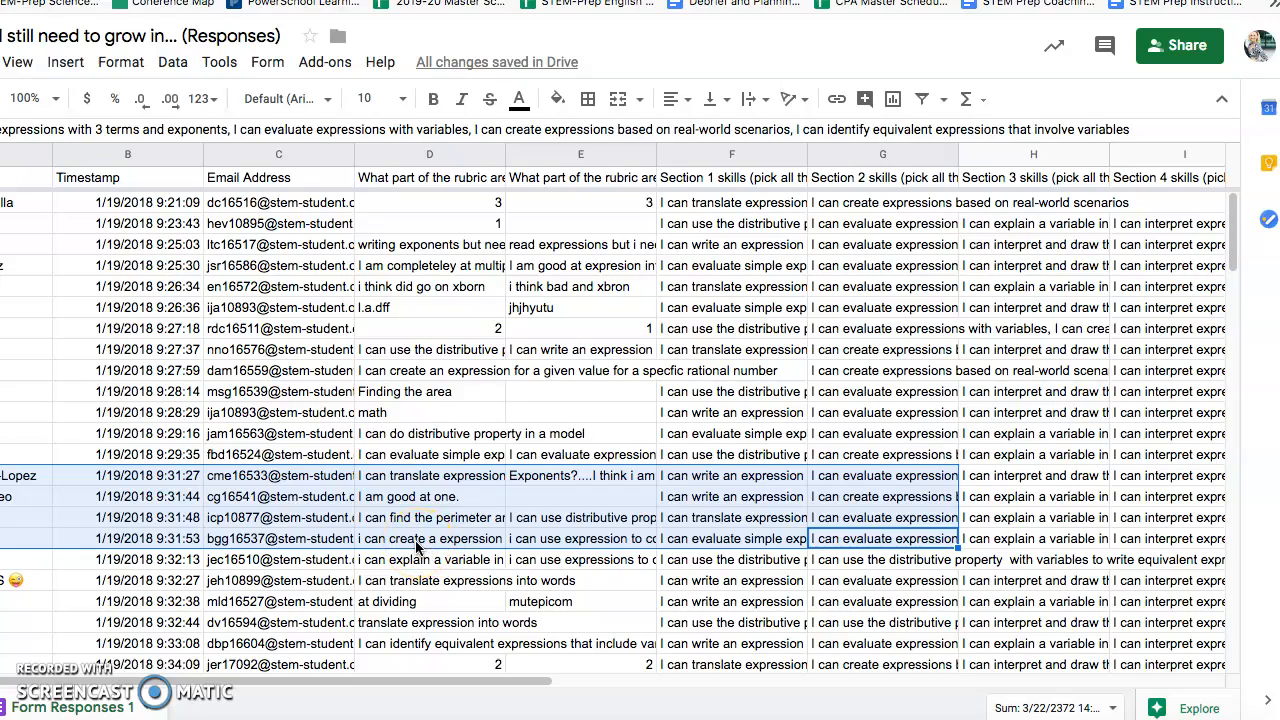
pyautogui.scroll(-5, 415, 545)
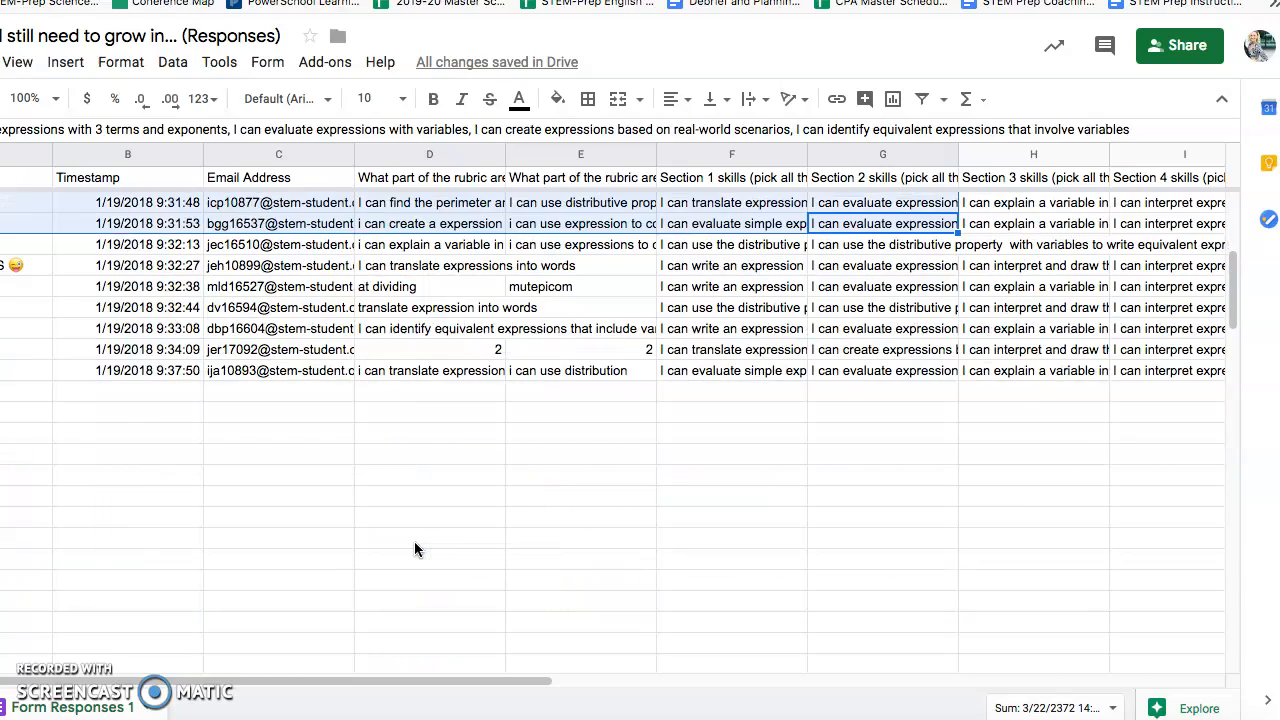
pyautogui.scroll(4, 415, 545)
pyautogui.scroll(1, 415, 545)
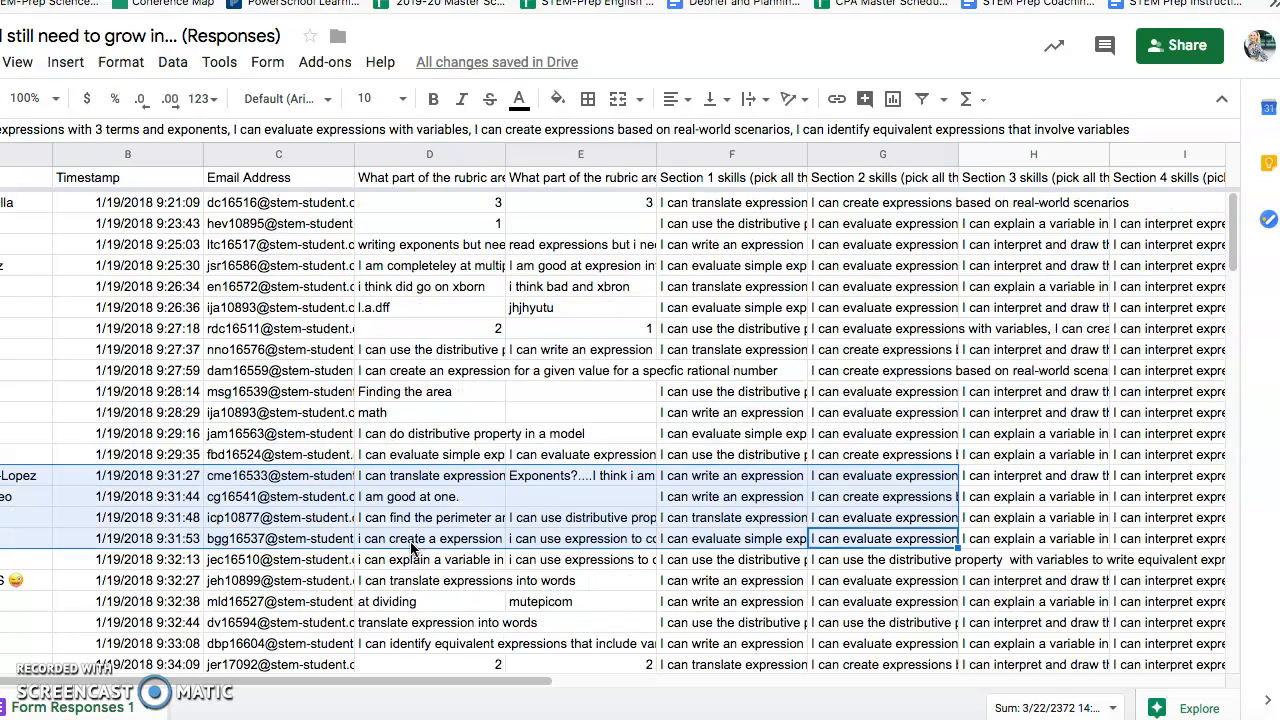
pyautogui.scroll(-2, 409, 552)
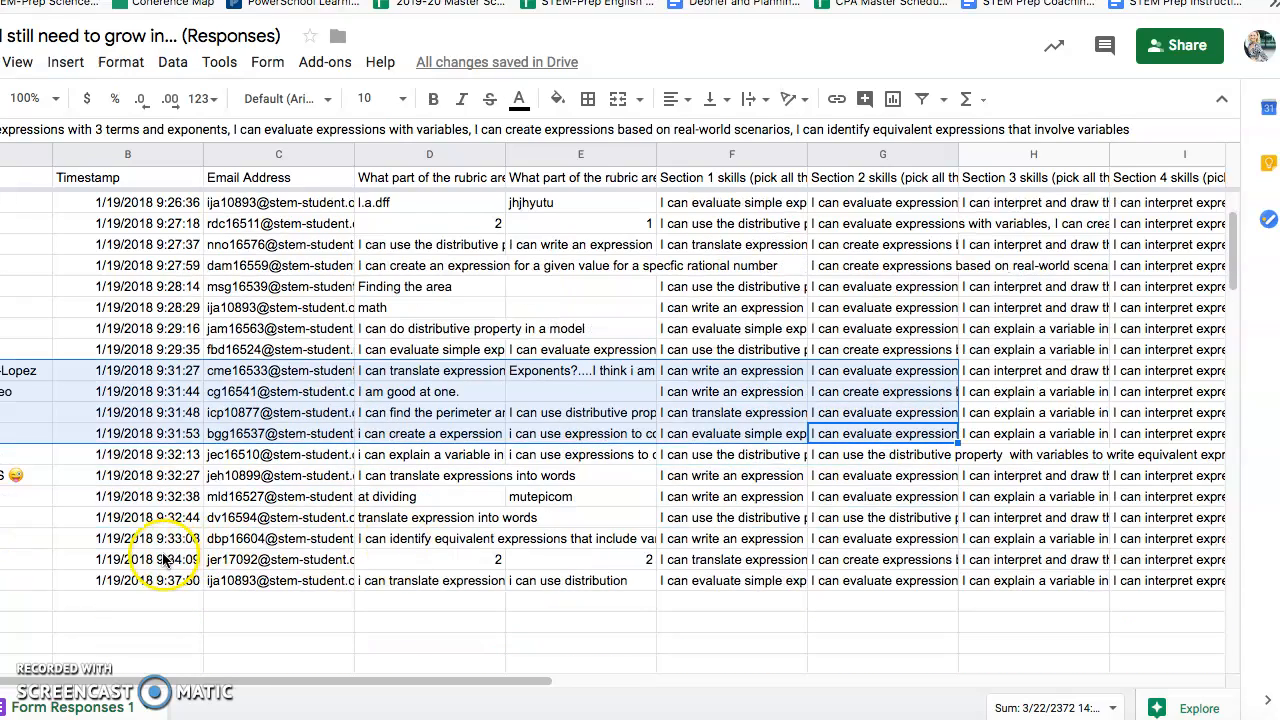